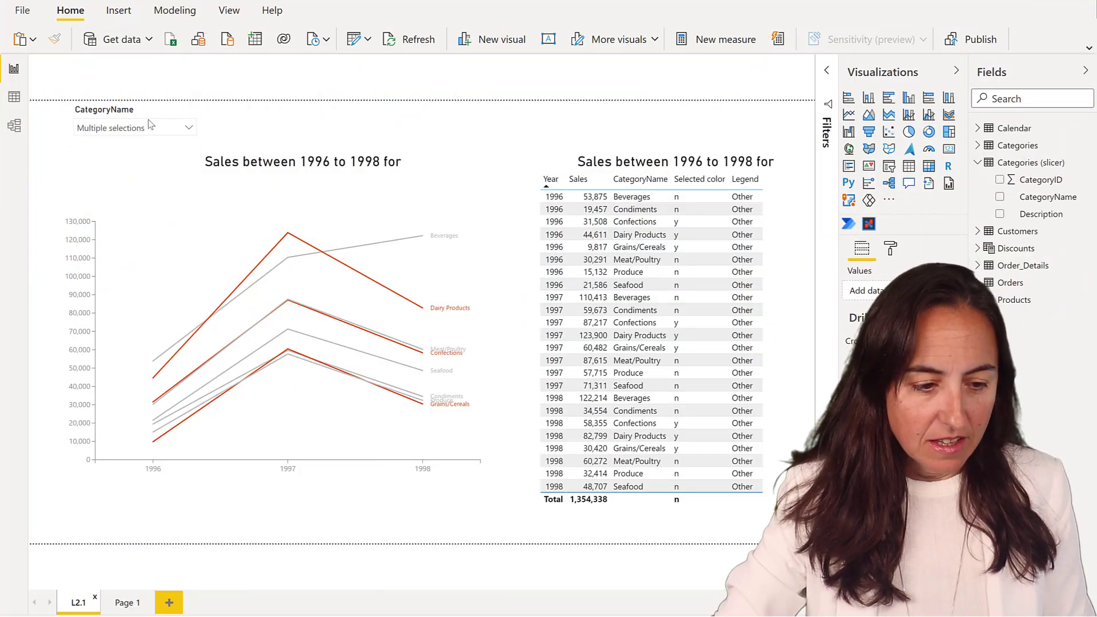
- Reset the CategoryName slicer to Grains/Cereals, Confections, Produce and Condiments
left_click(172, 131)
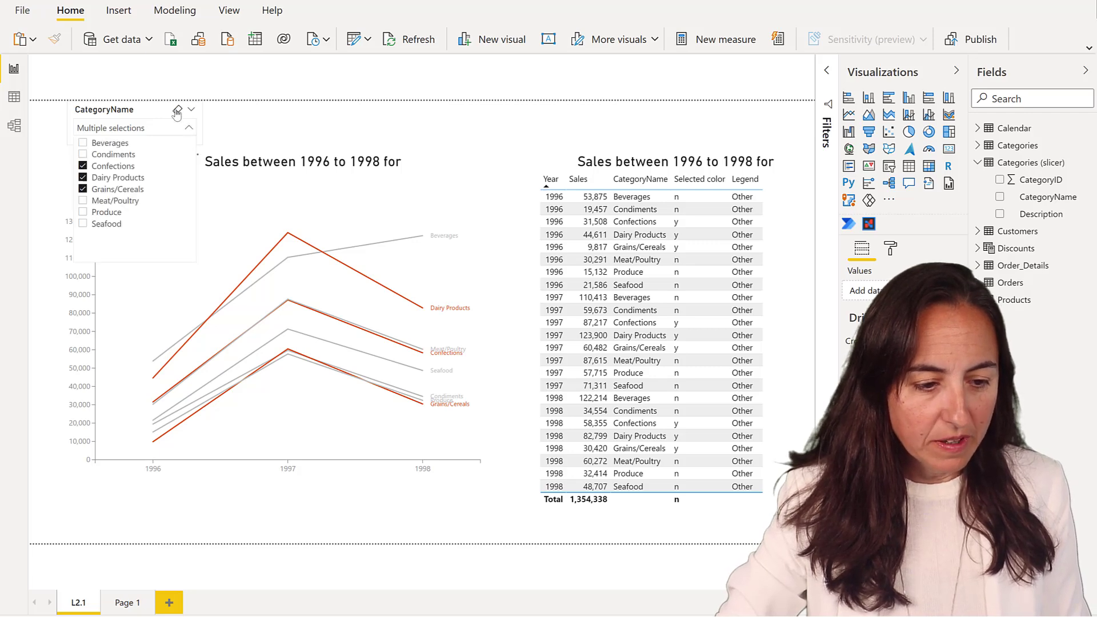
left_click(177, 109)
left_click(172, 127)
left_click(114, 189)
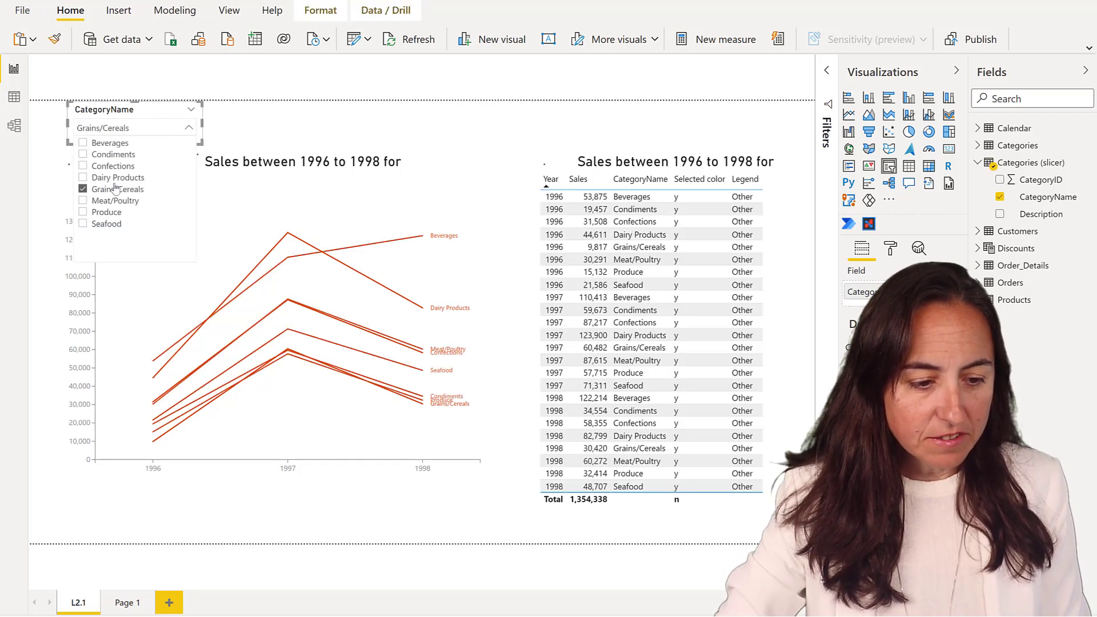
left_click(114, 166, "ctrl")
left_click(116, 154, "ctrl")
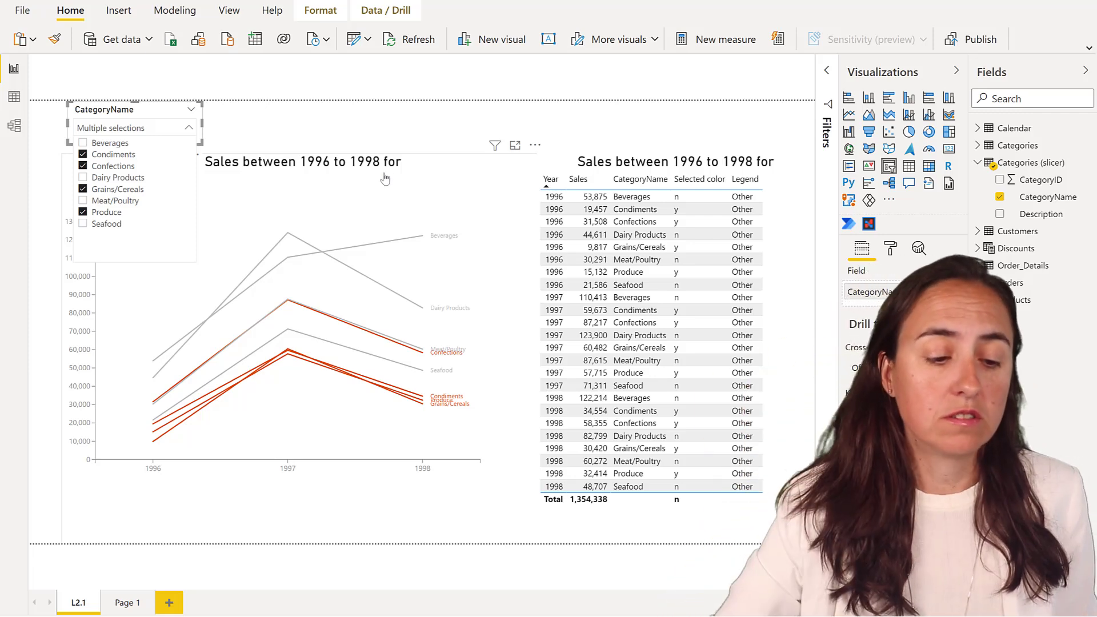
left_click(263, 122)
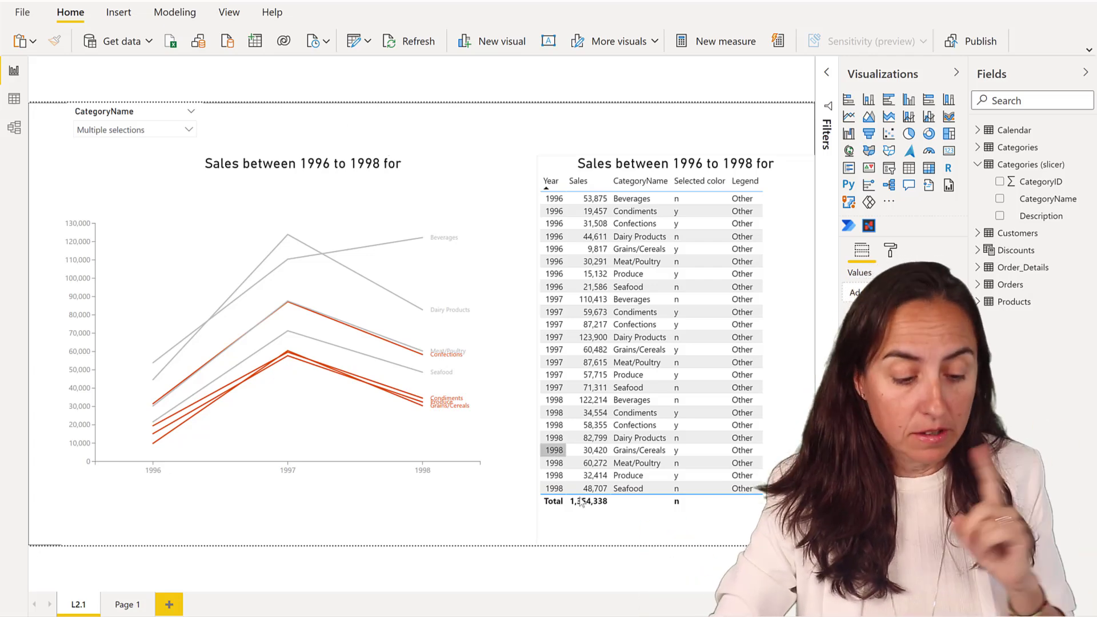
- On Page 1, select the sales table, filter the slicer to Condiments, and open Data view
left_click(127, 604)
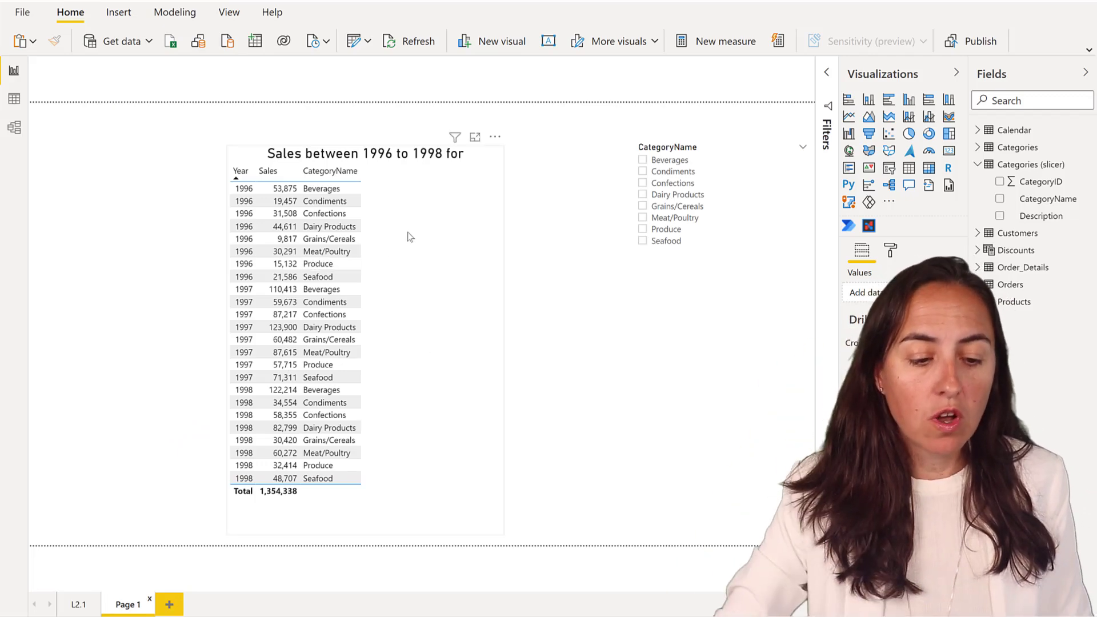
left_click(449, 214)
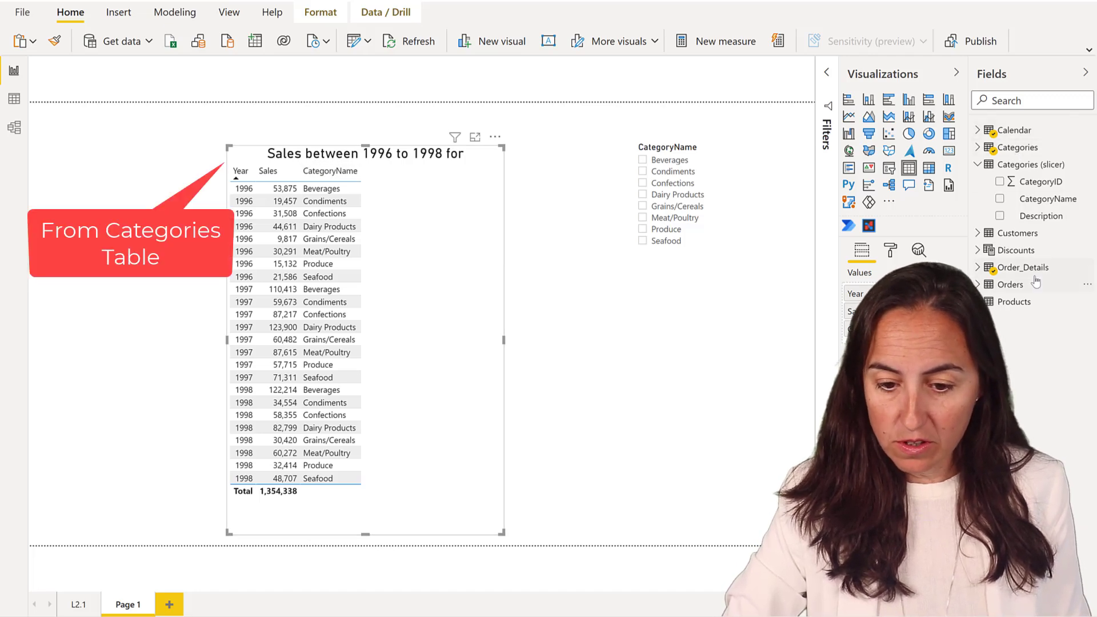
left_click(643, 171)
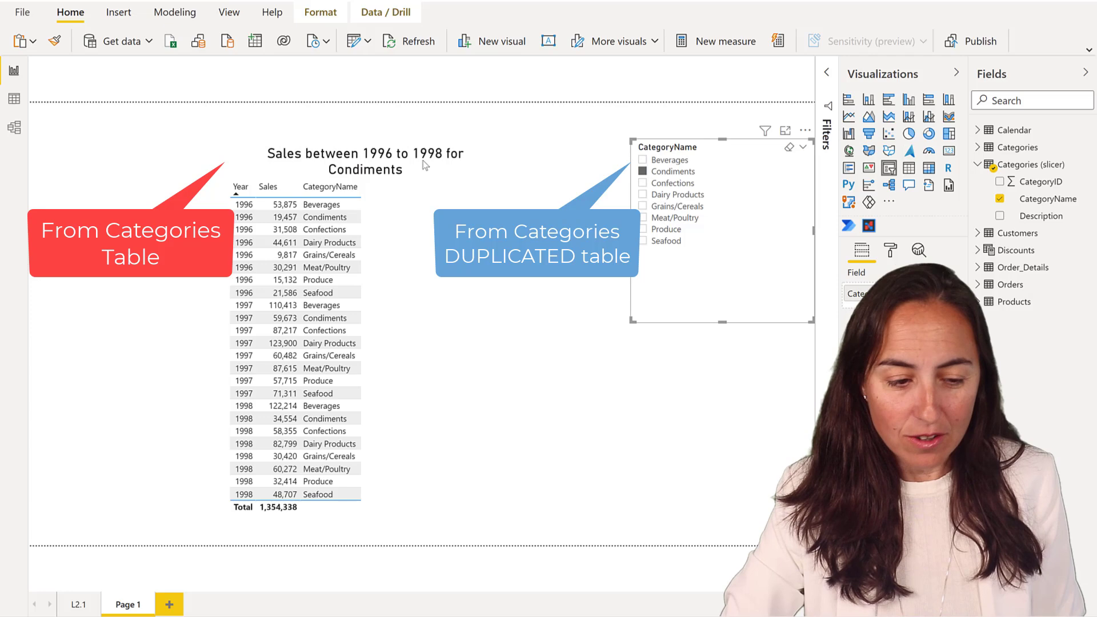
left_click(17, 99)
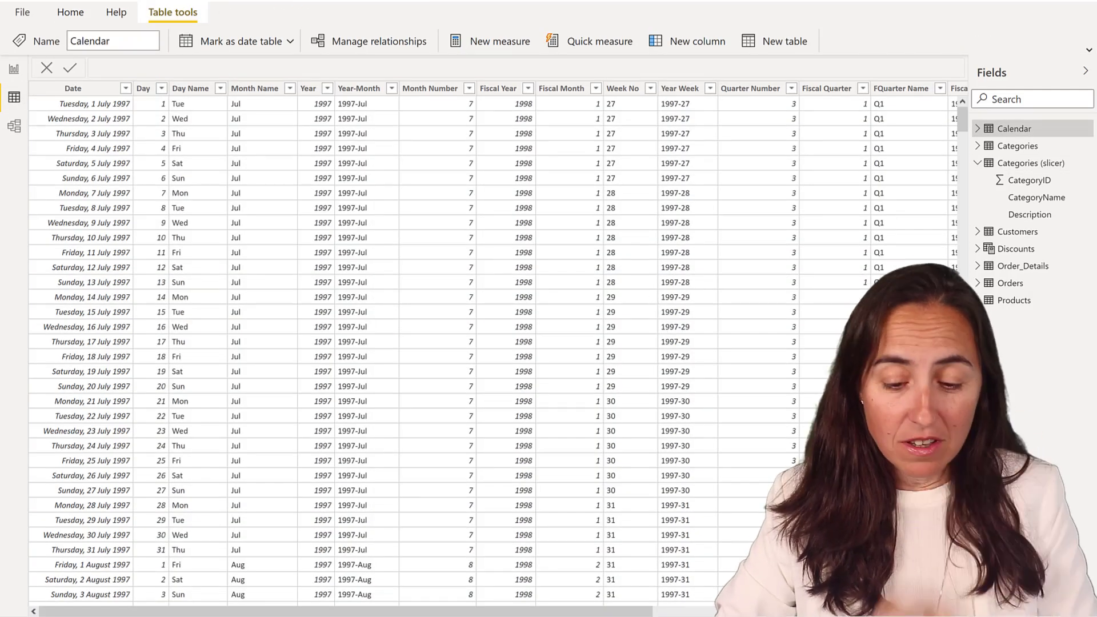
- Compare the rows of the Categories and Categories (slicer) tables in Data view
left_click(1031, 147)
left_click(1023, 167)
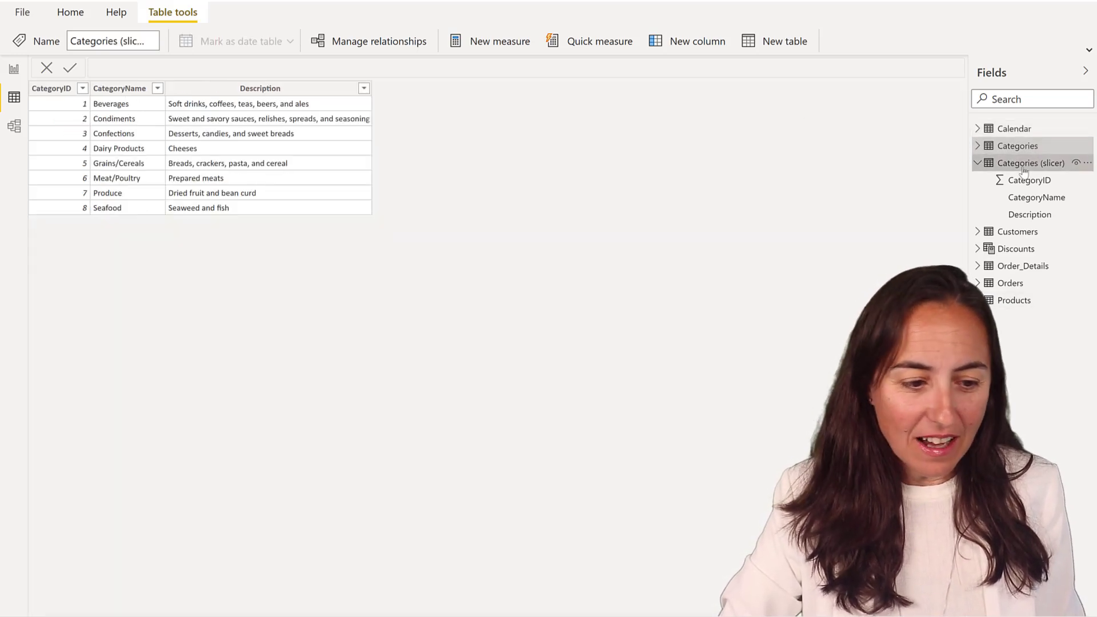
left_click(1026, 149)
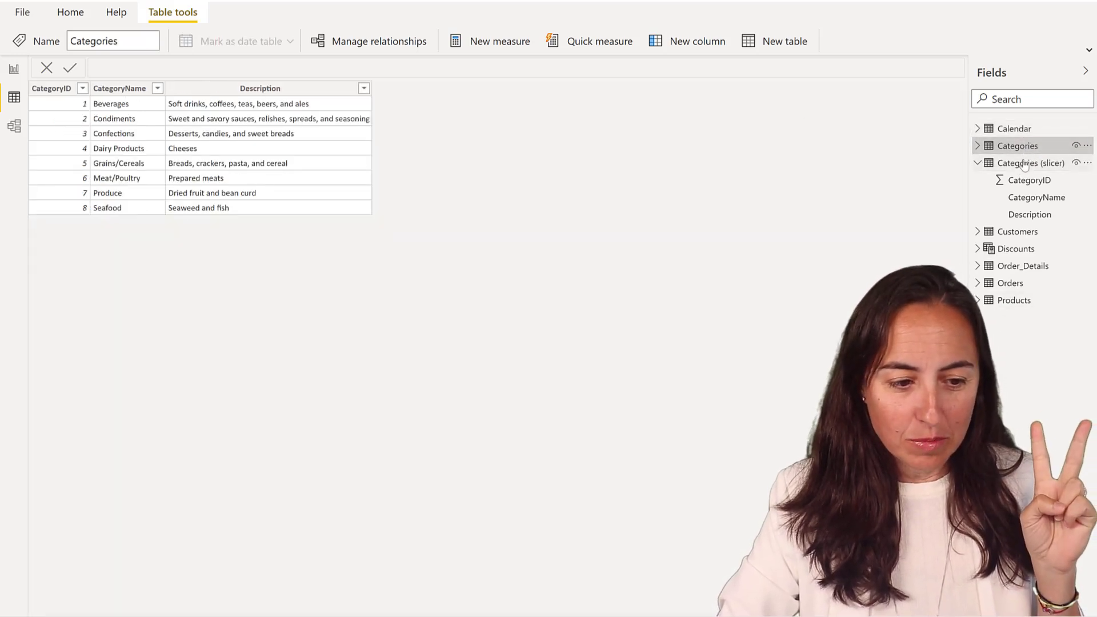
left_click(1024, 165)
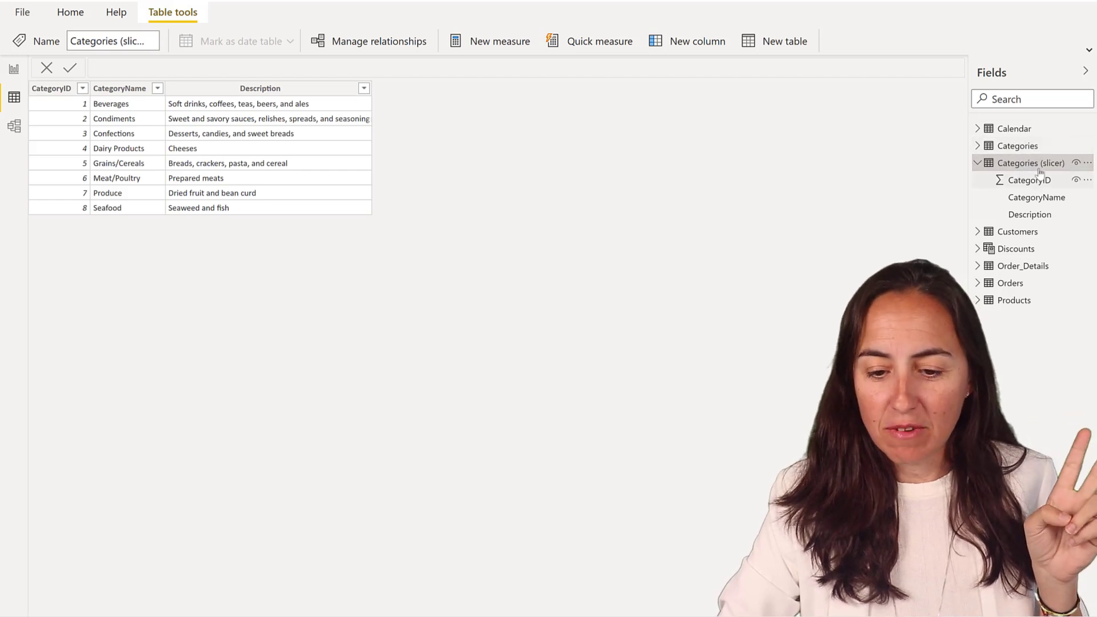
- Back on the report, try Confections and Grains/Cereals in the slicer, settling on Confections
left_click(9, 72)
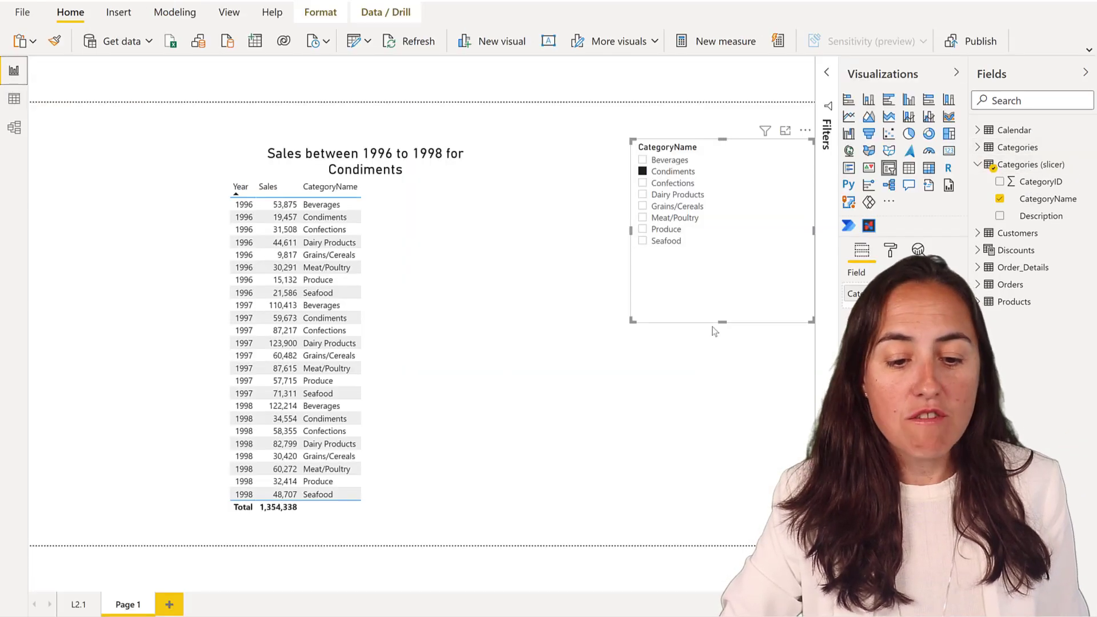
left_click(670, 183)
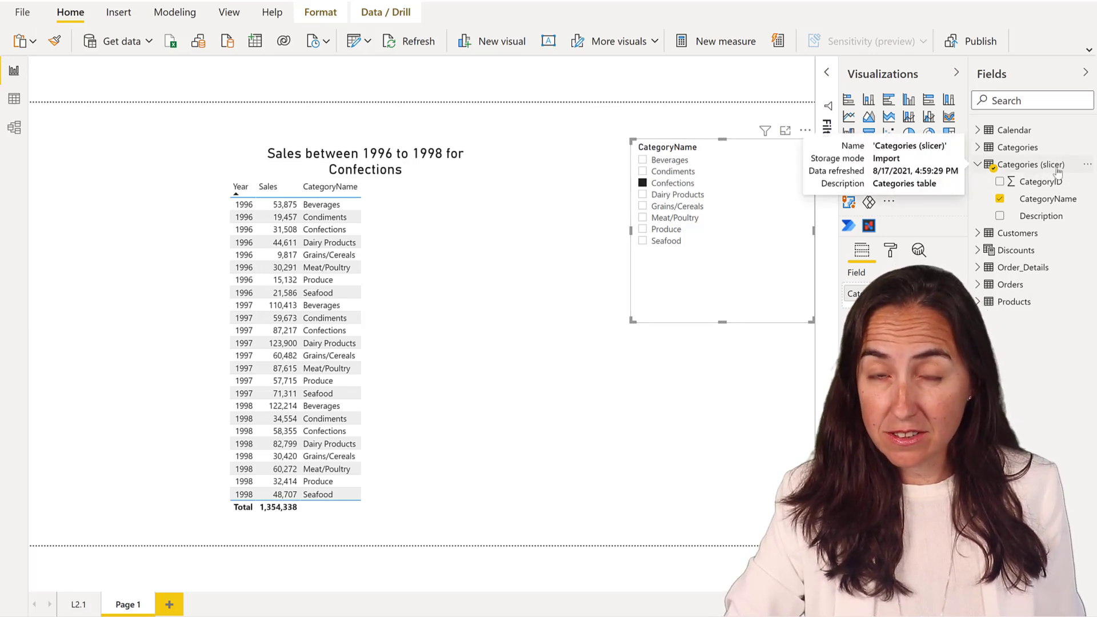
left_click(677, 207)
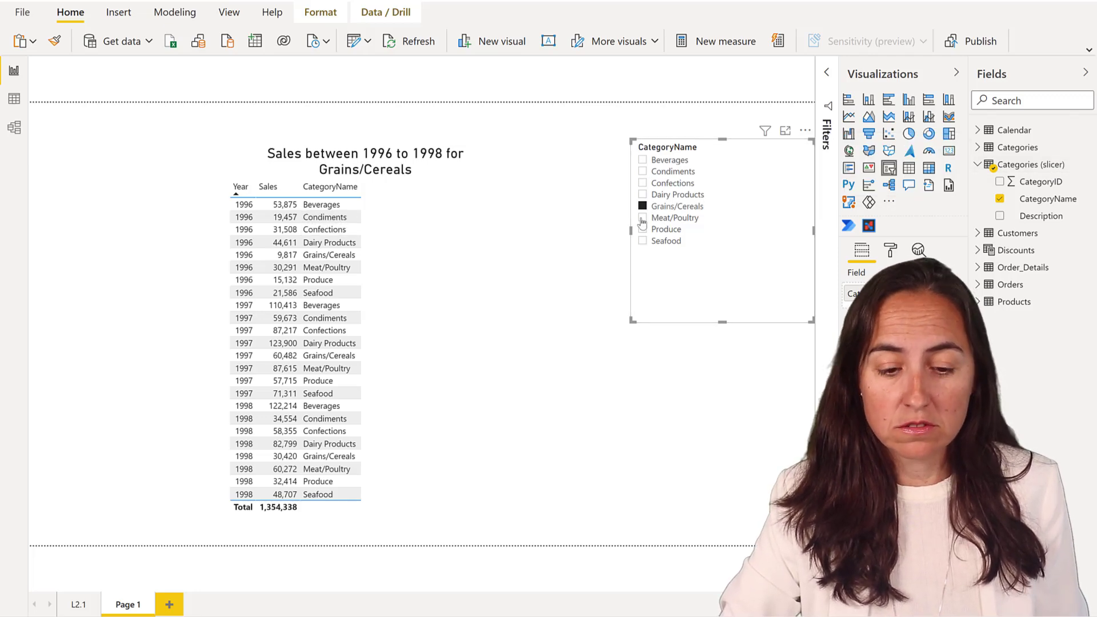
left_click(688, 184)
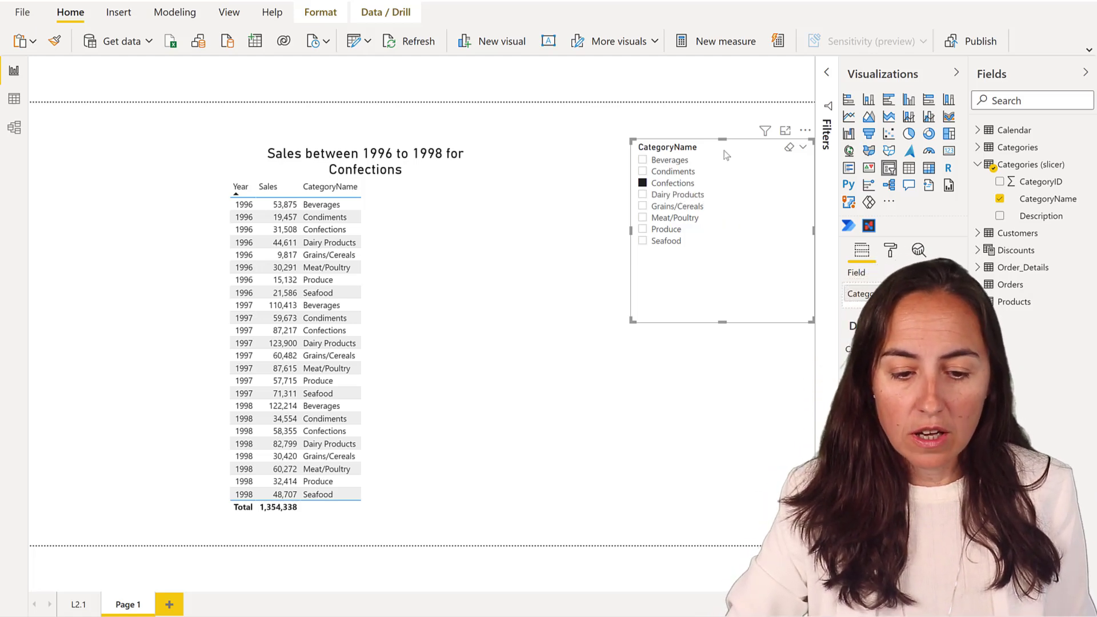
- Nudge the slicer up and left, and start a new measure in Categories (slicer)
left_click_drag(805, 136, 793, 122)
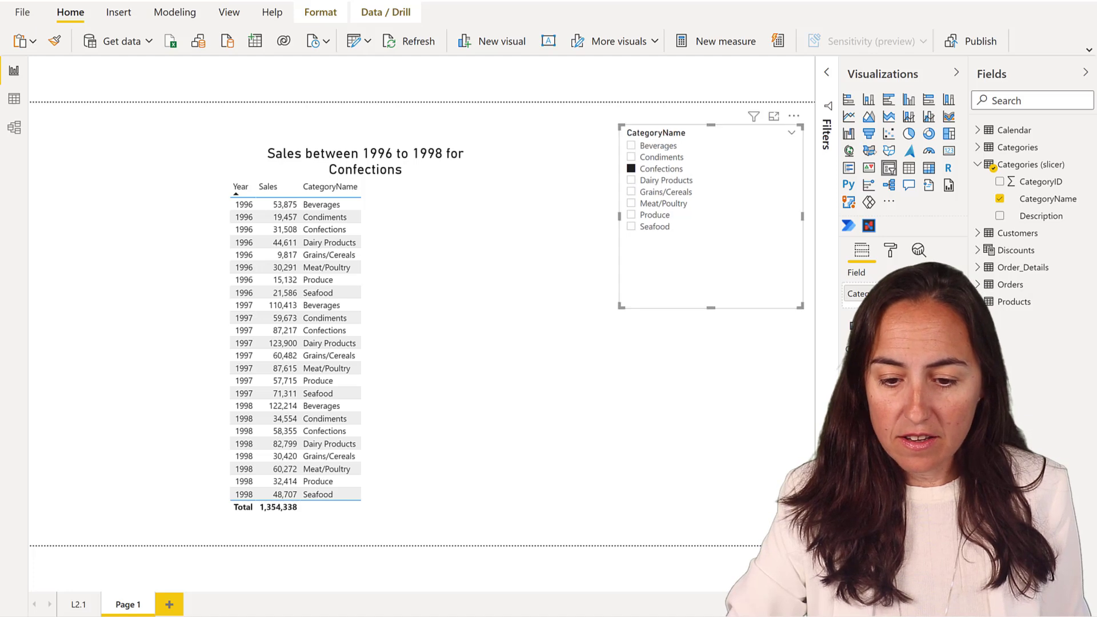
right_click(1026, 166)
key("Escape")
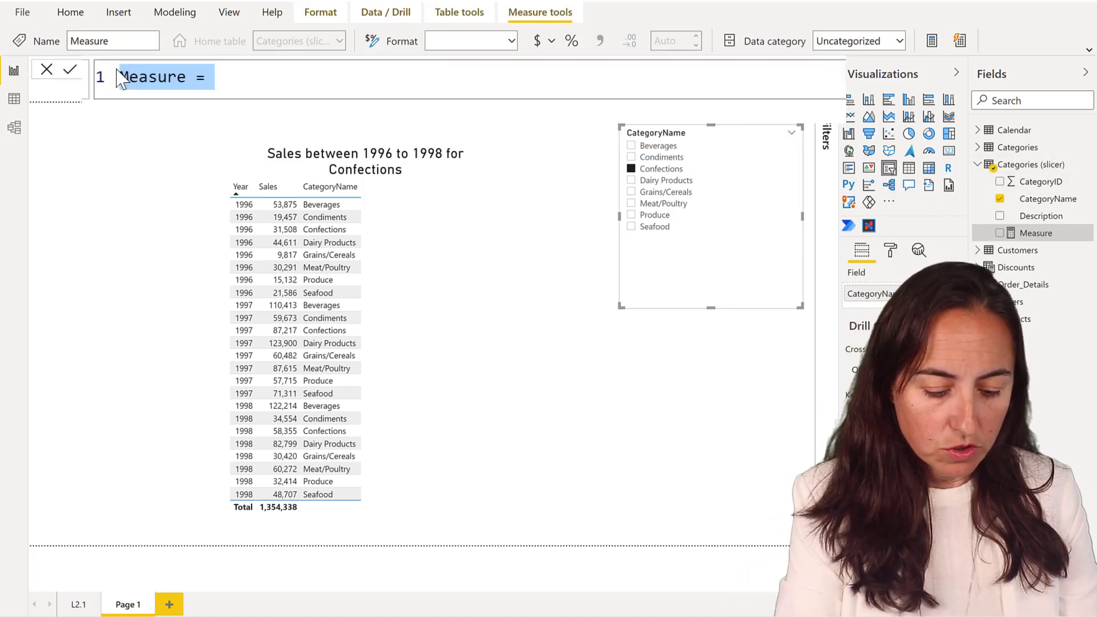
- Define the slected country measure as SELECTEDVALUE('Categories (slicer)'[CategoryName]) and commit it
type("Selected")
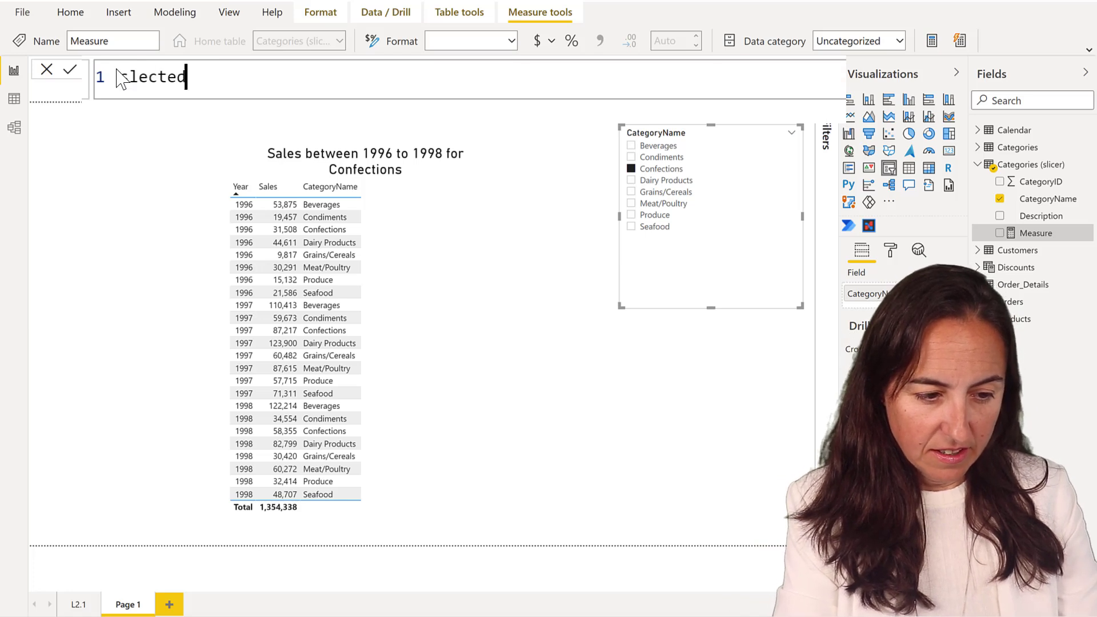
type(" country")
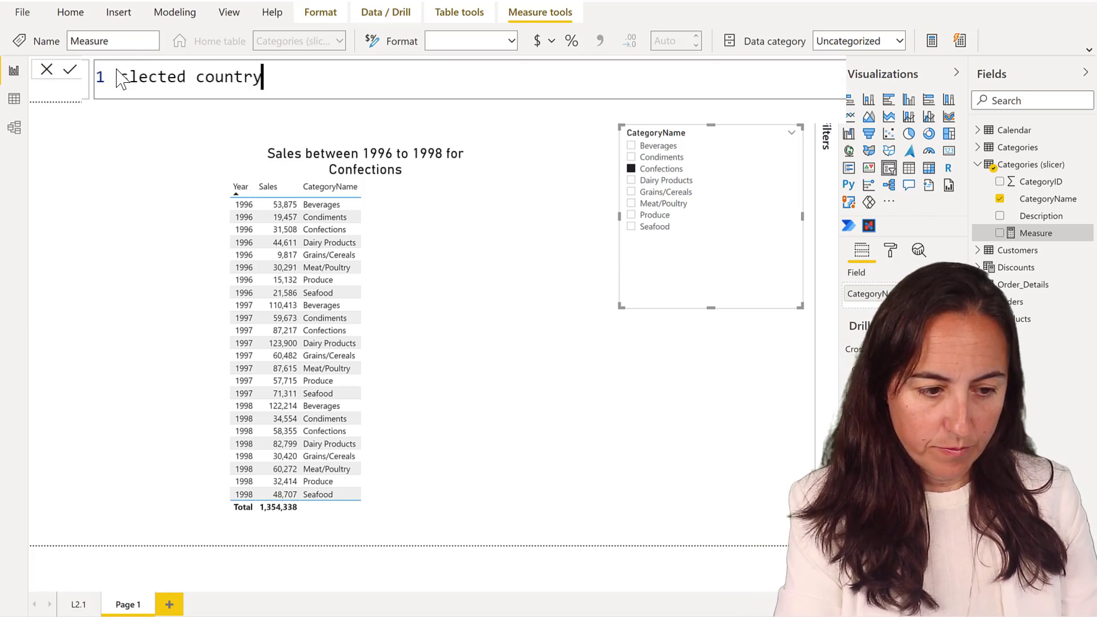
type(" =")
key("shift+Return")
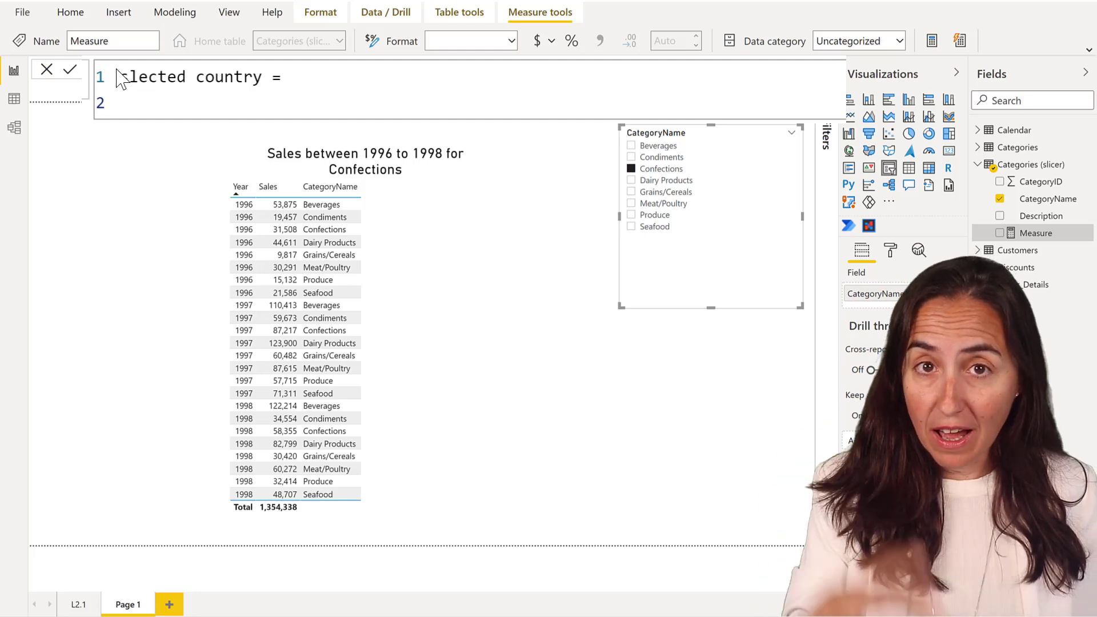
type("sel")
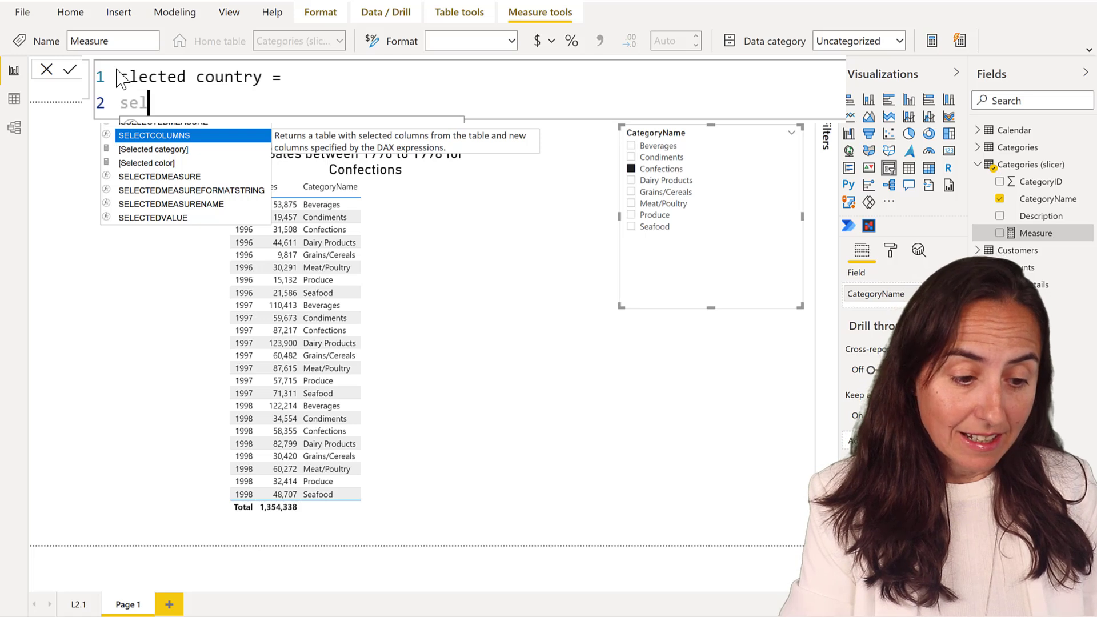
key("Down")
key("Down")
key("Down")
key("Down")
key("Down")
key("Down")
key("Tab")
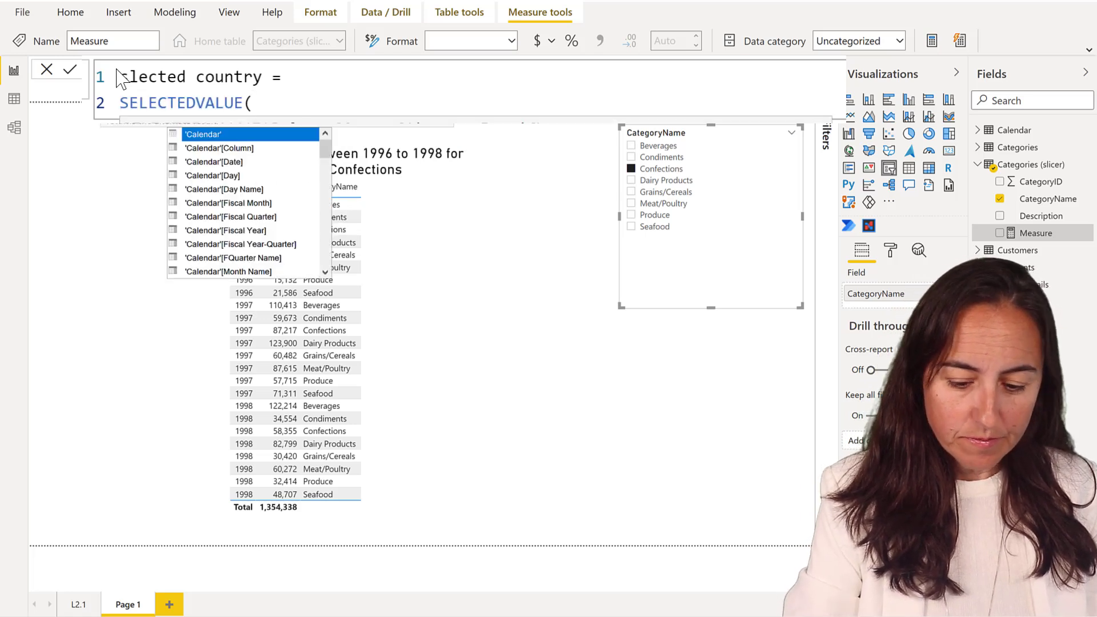
type("ca")
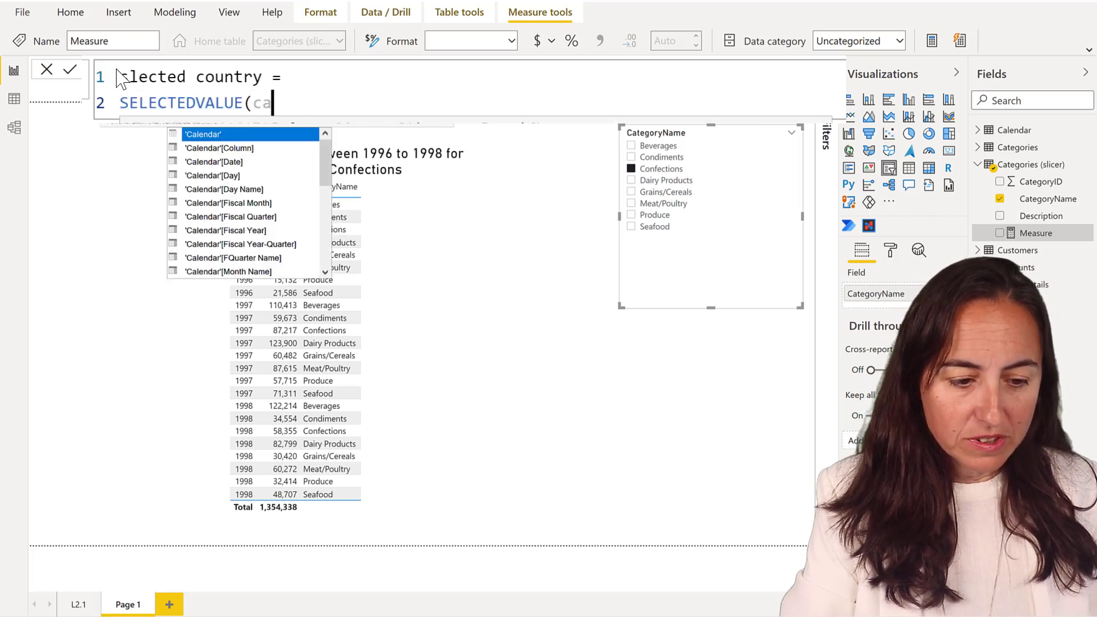
type("teg")
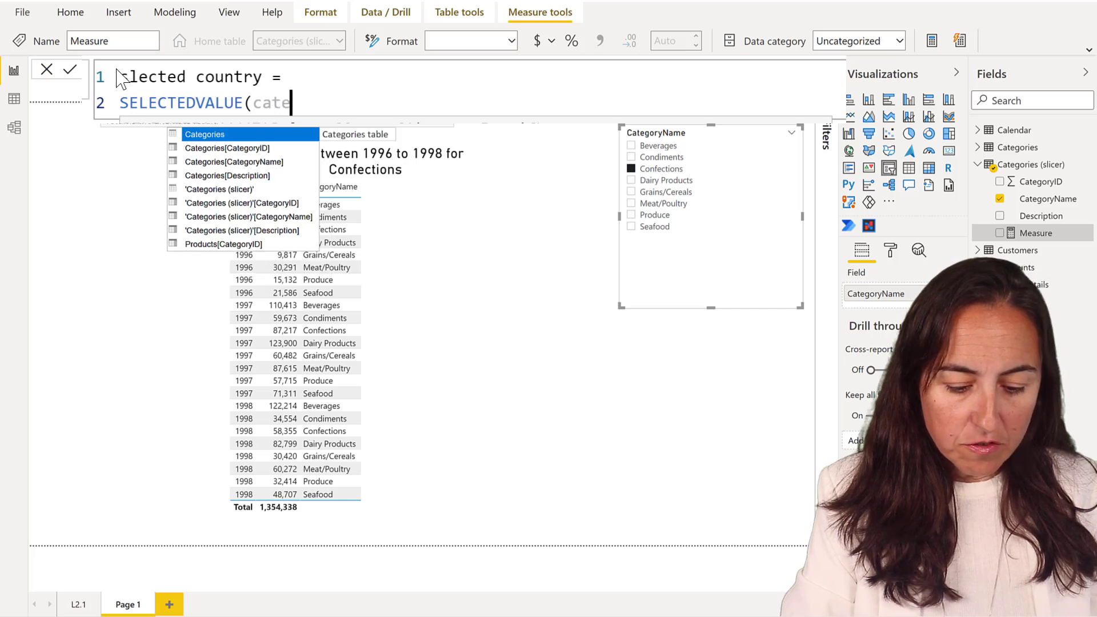
key("Down")
key("Down")
key("Down")
key("Down")
key("Down")
key("Down")
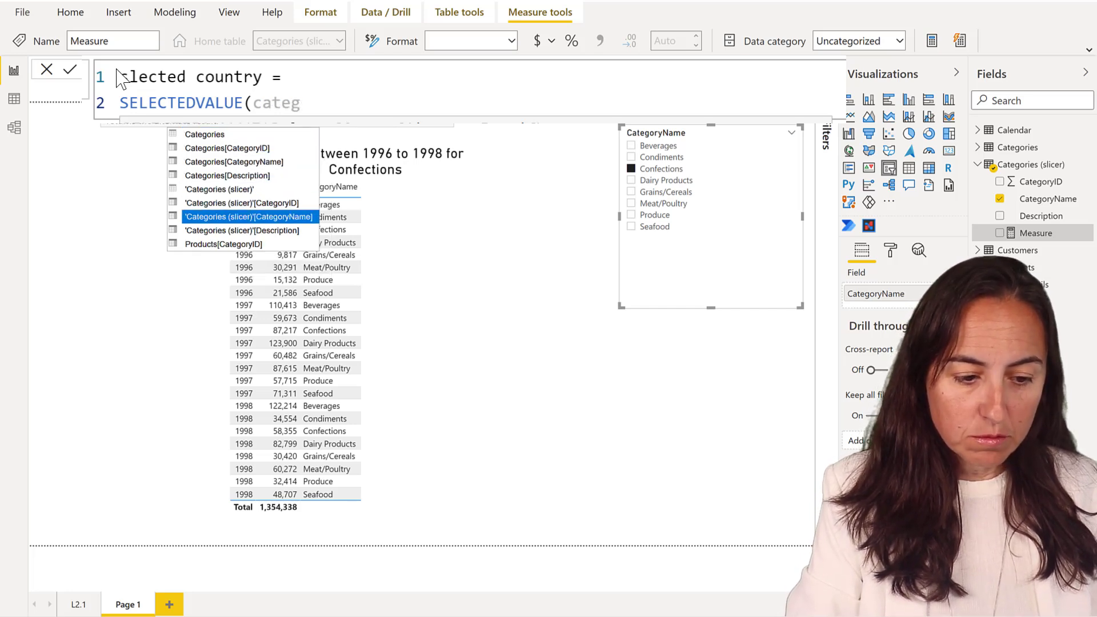
key("Tab")
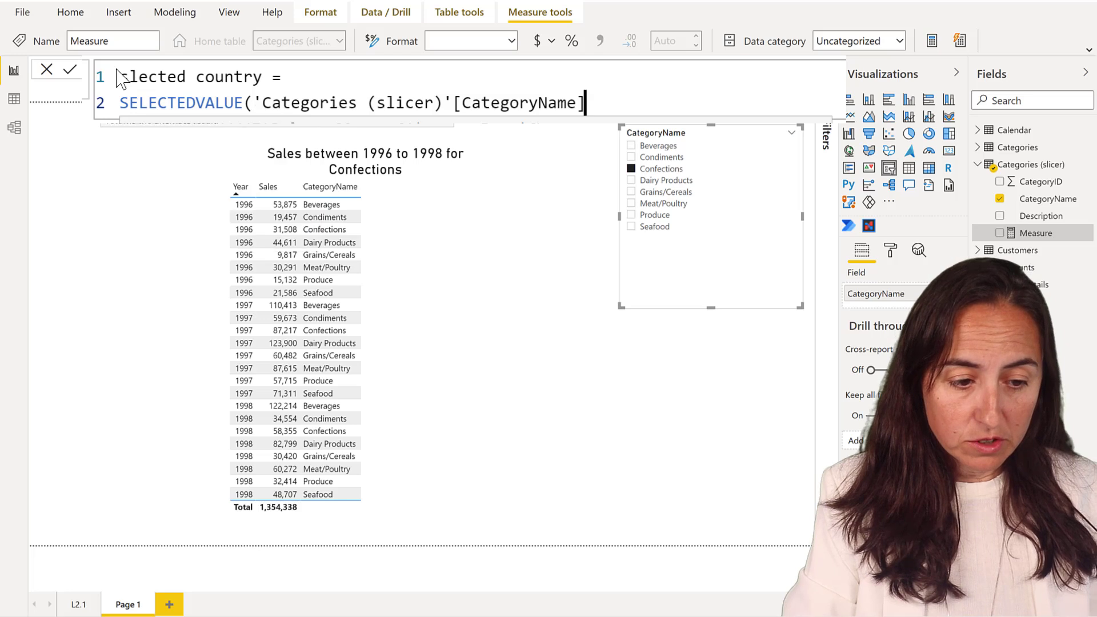
type(")")
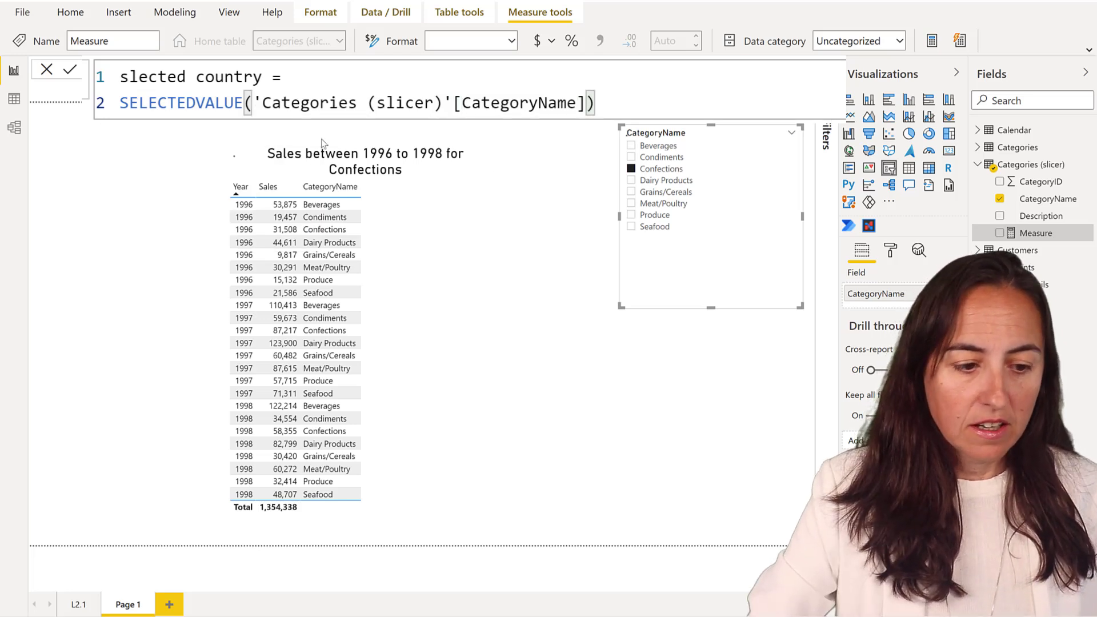
key("Return")
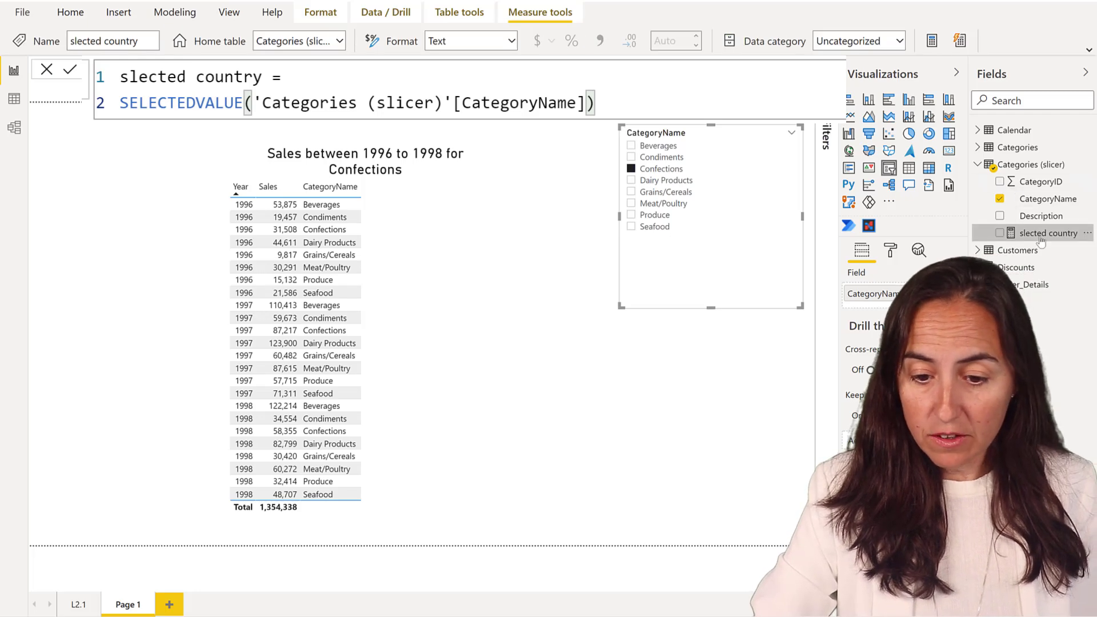
- Show the slected country measure as a card and test it with Grains/Cereals, Produce, then Dairy Products
left_click_drag(1041, 240, 701, 412)
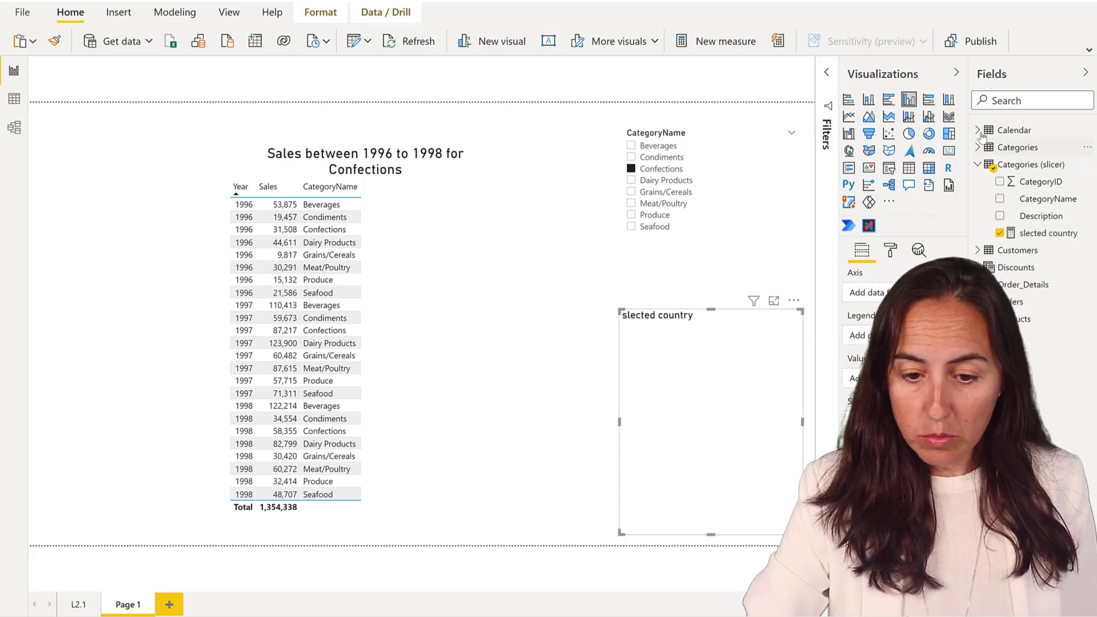
left_click(949, 150)
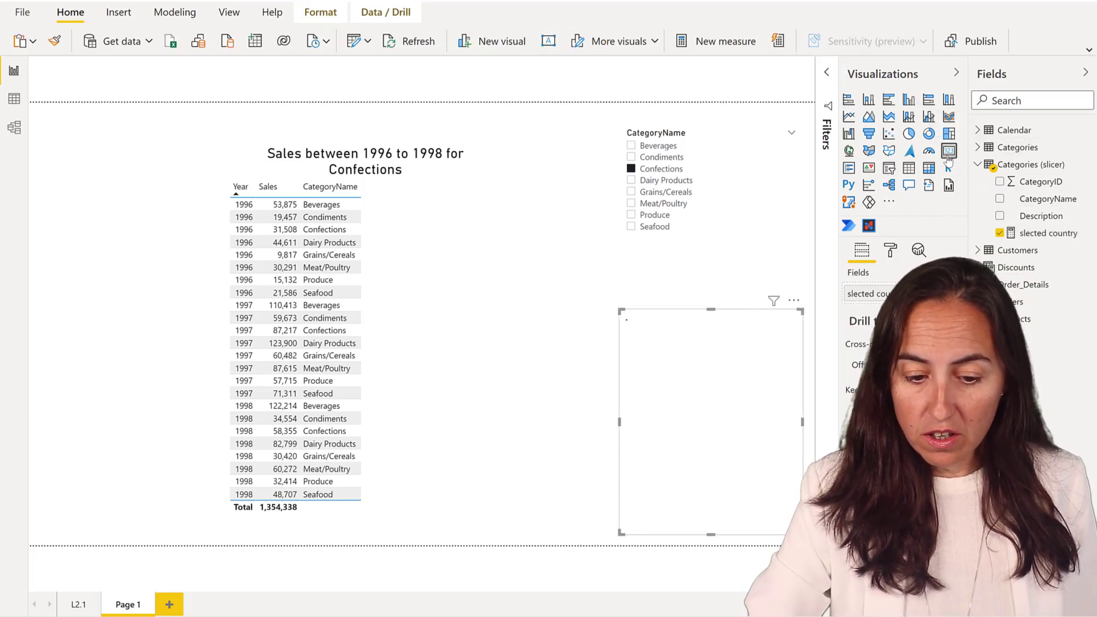
left_click(664, 195)
left_click(655, 216)
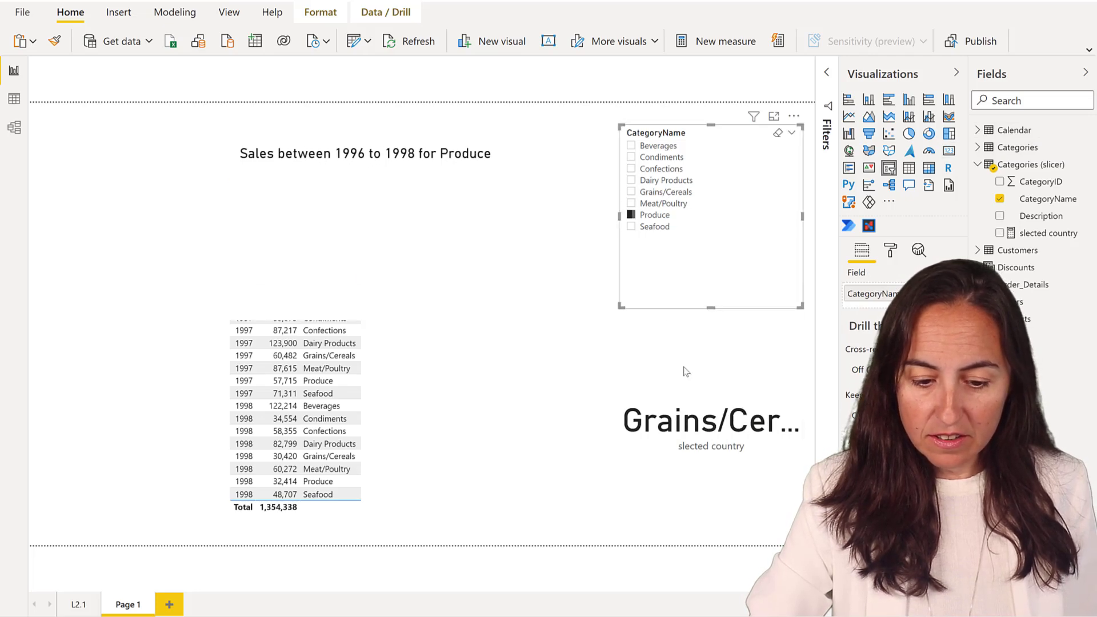
left_click(664, 180)
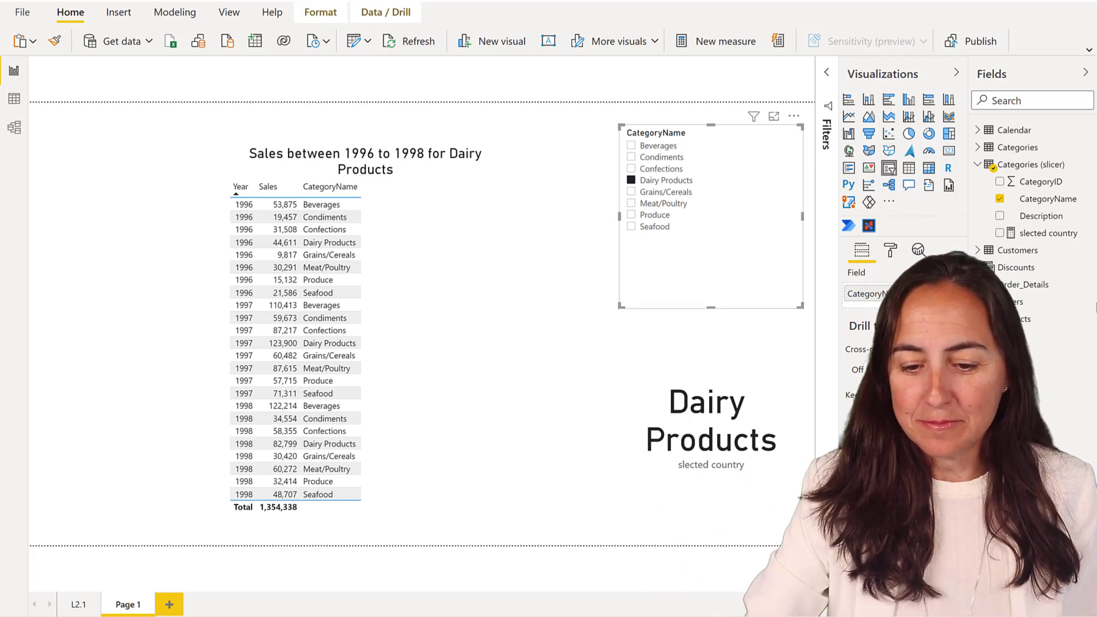
left_click(1041, 235)
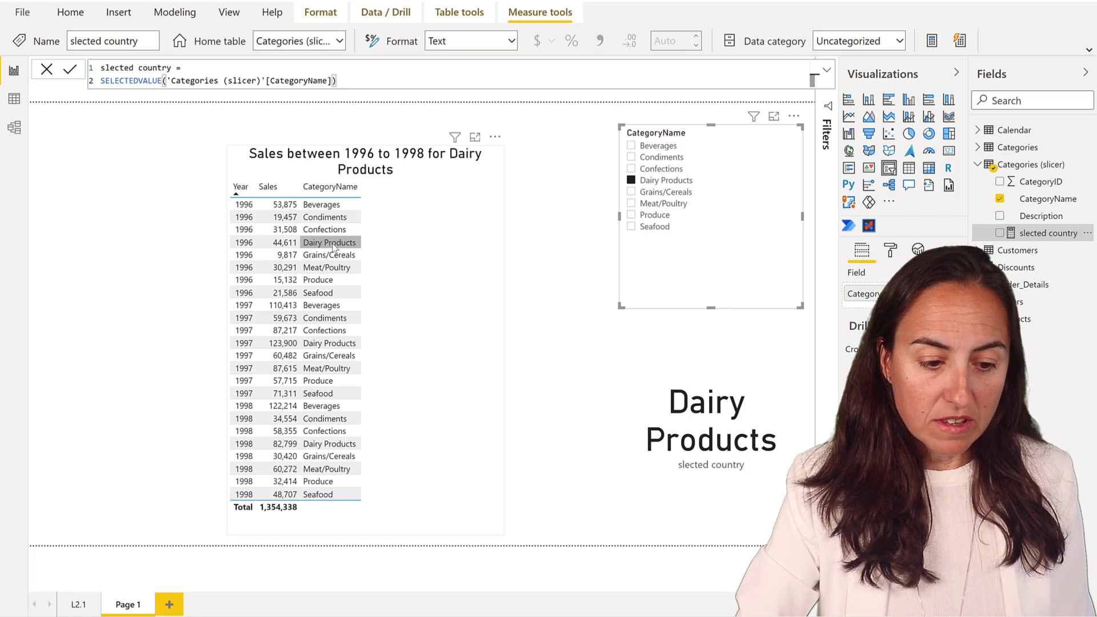
- Store the SELECTEDVALUE result in VAR selectedCountry and add a return line below it
left_click(104, 81)
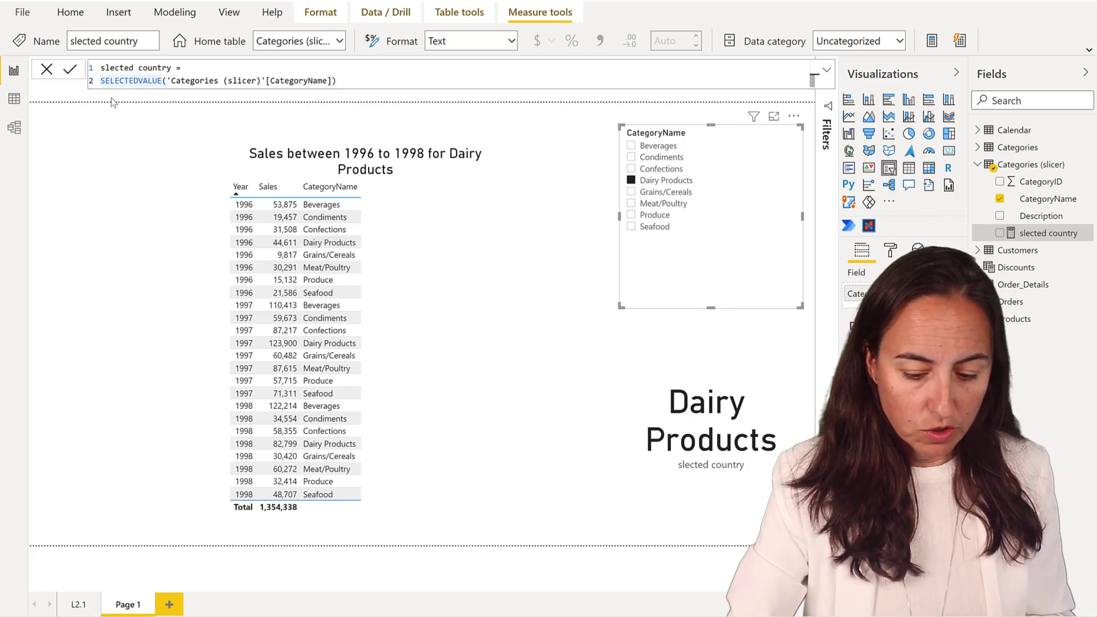
type("VAR ")
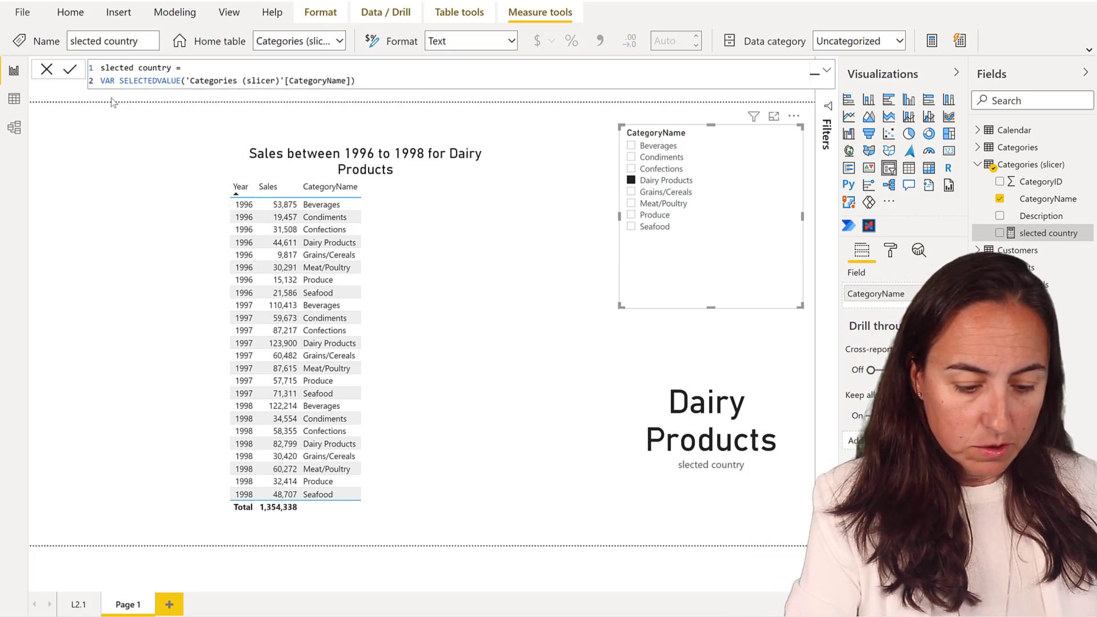
type("selected")
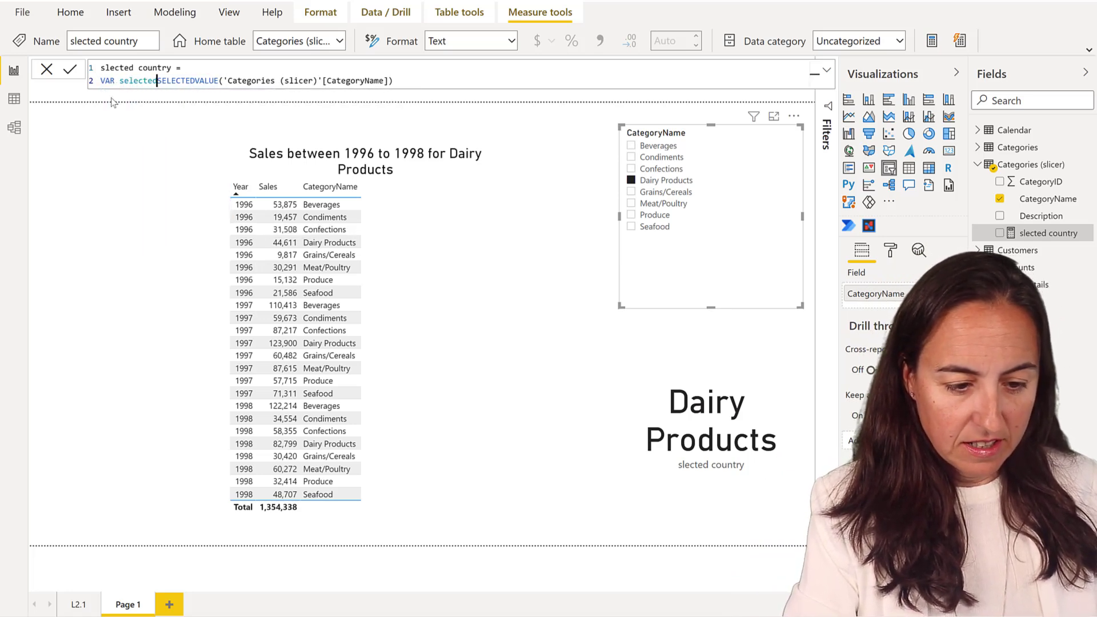
key("BackSpace")
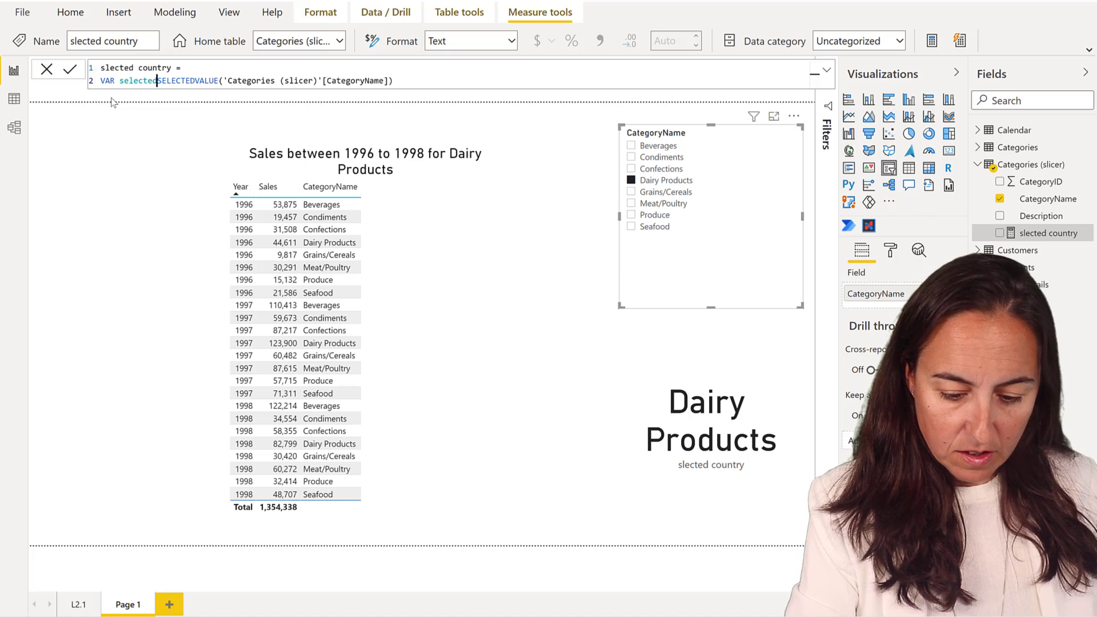
key("ctrl+plus")
key("ctrl+plus")
key("ctrl+plus")
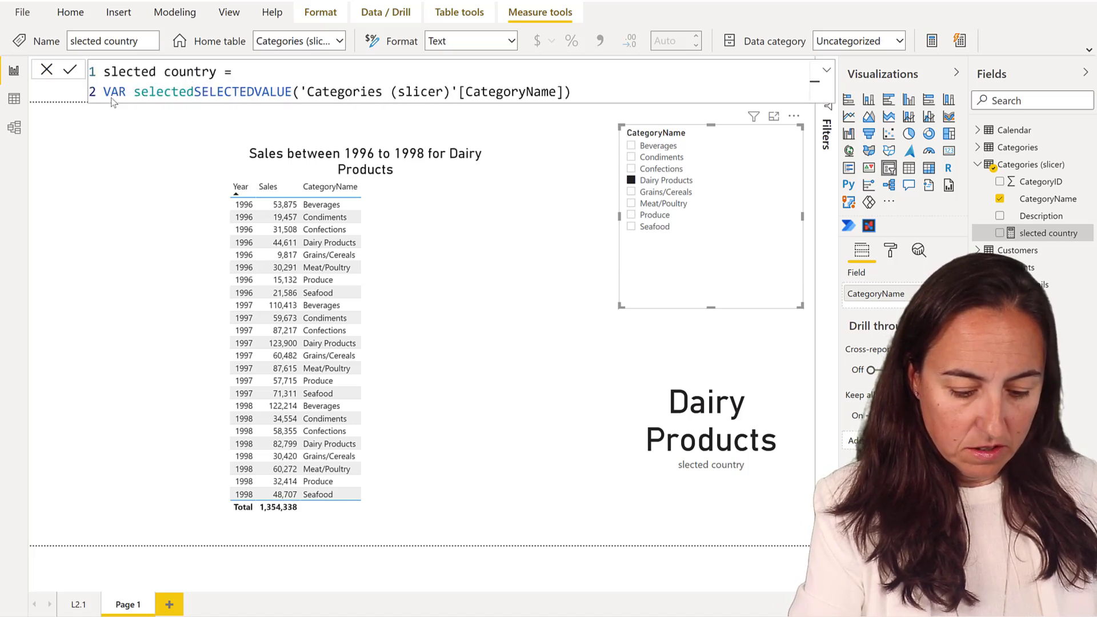
type("Coun")
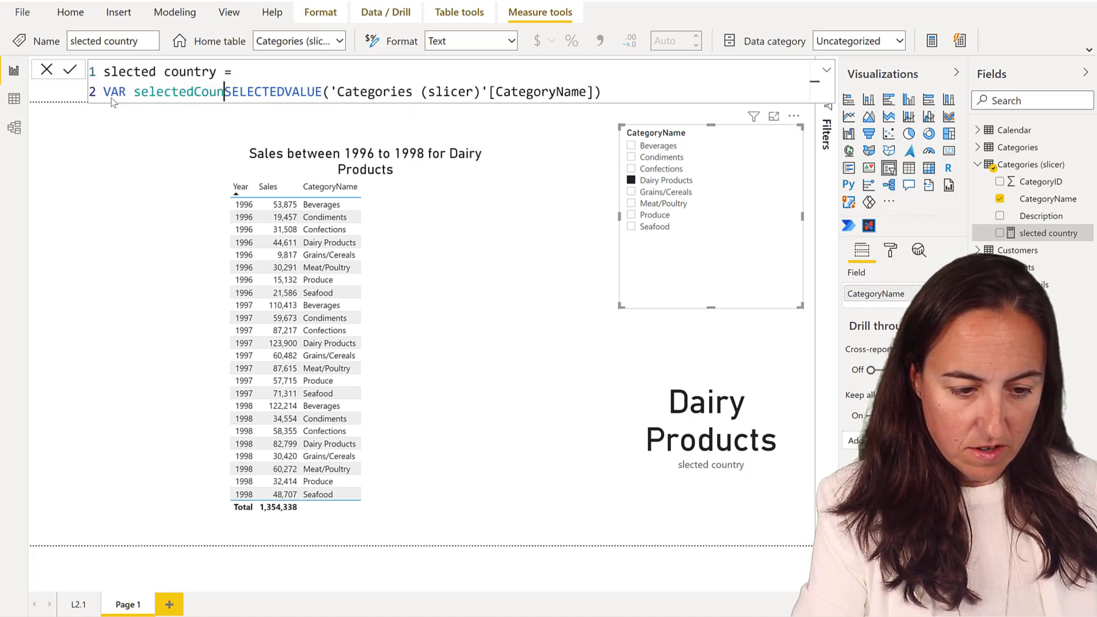
type("try")
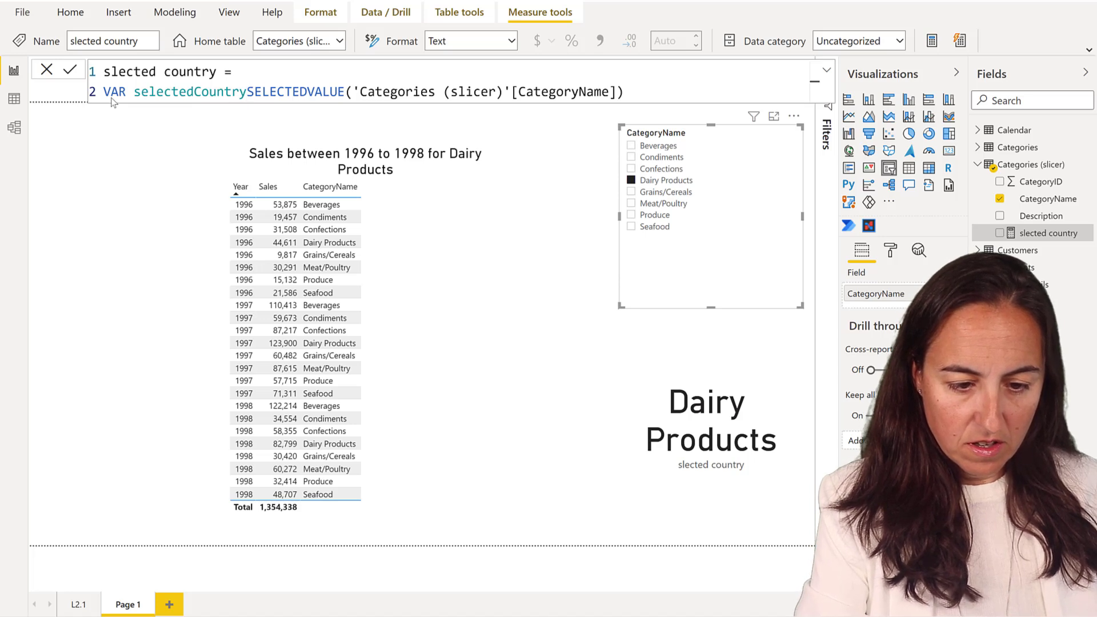
type("=")
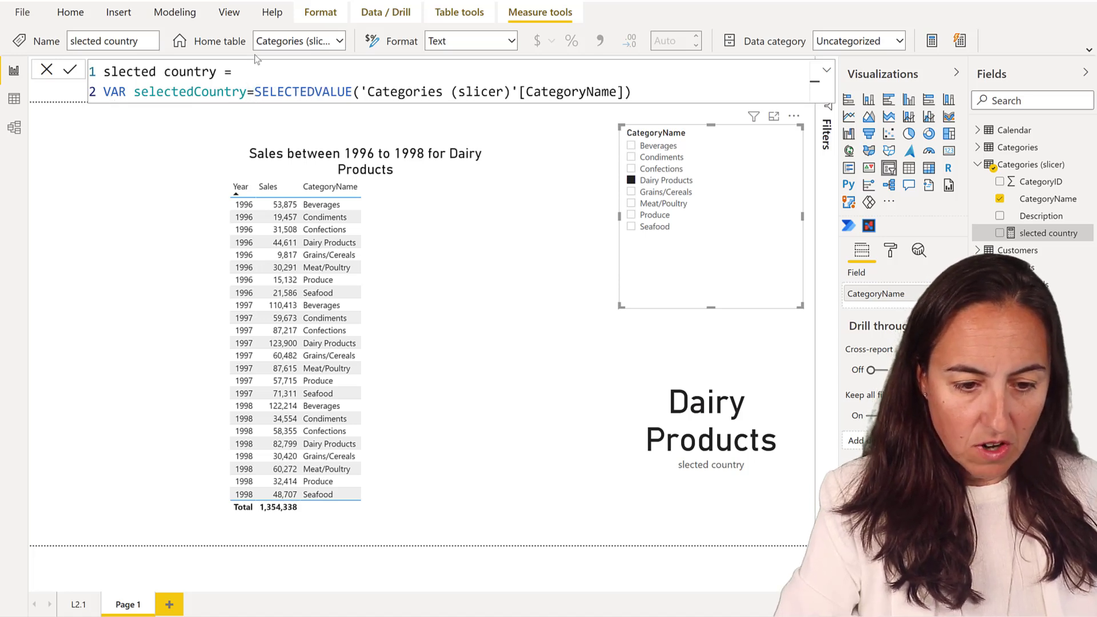
left_click(650, 96)
key("Return")
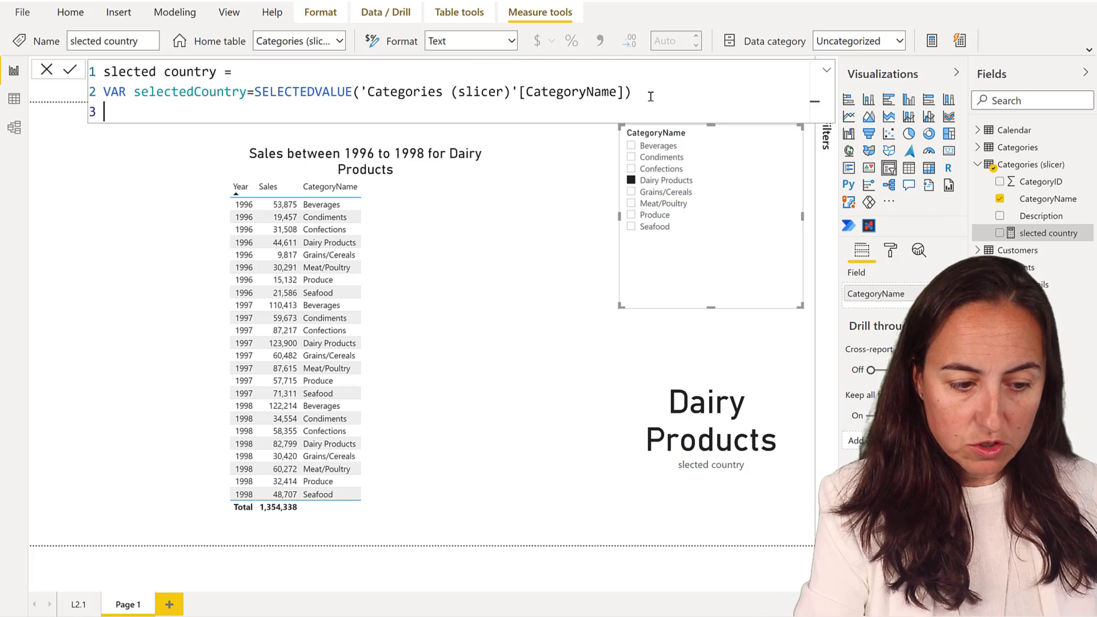
type("return")
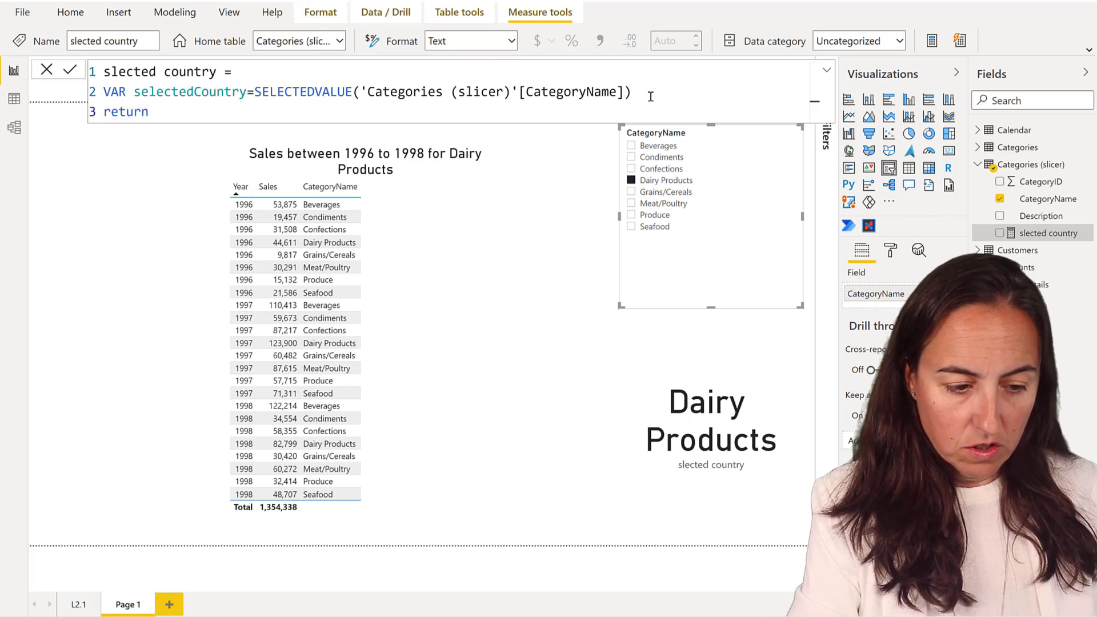
key("Return")
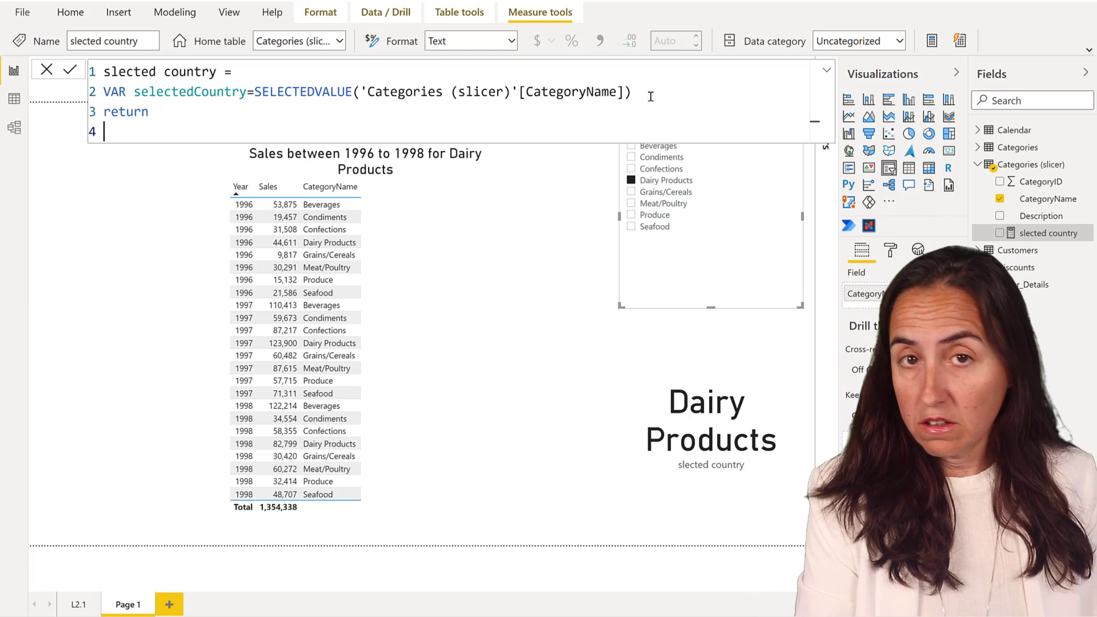
- Return IF(SELECTEDVALUE(Categories[CategoryName])=selectedCountry, "y", "n") and commit the measure
type("IF(")
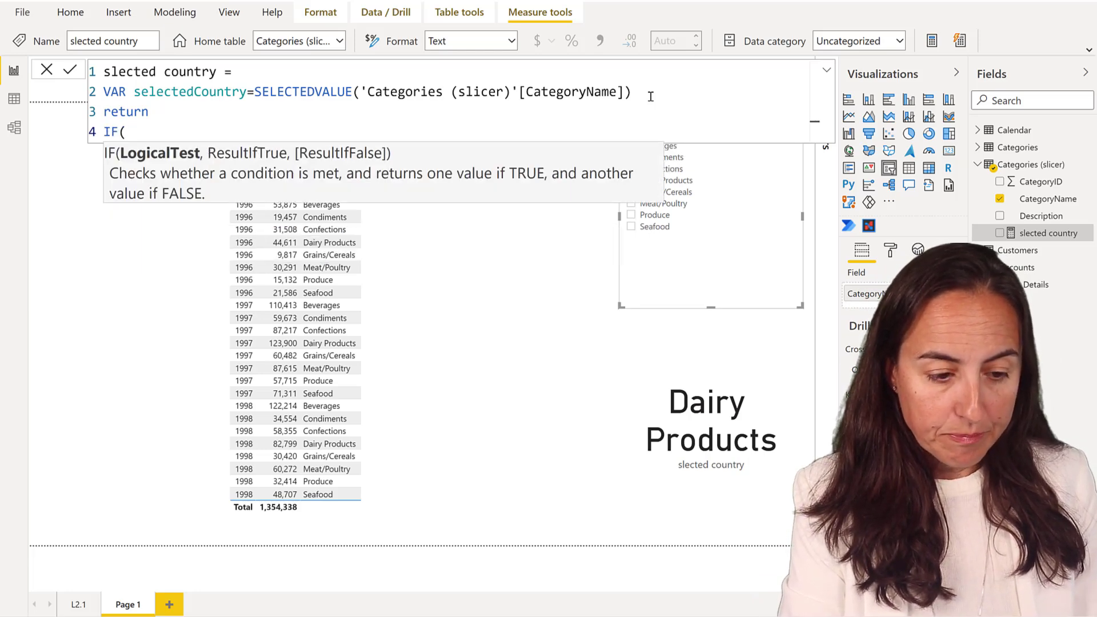
type("sele")
key("Down")
key("Down")
key("Down")
key("Down")
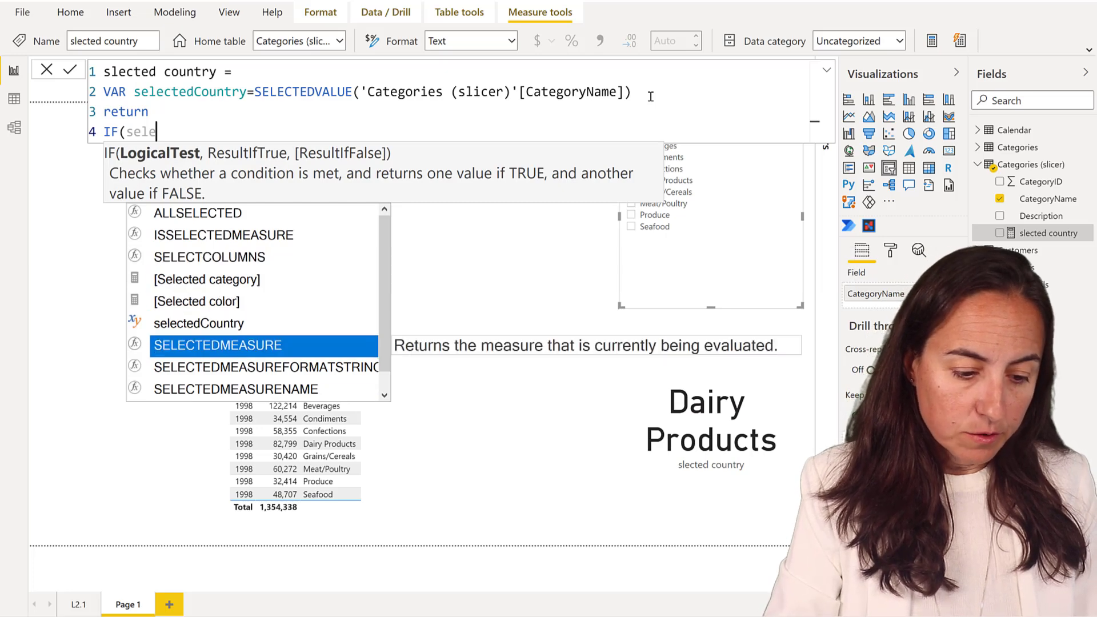
key("Down")
key("Down")
key("Tab")
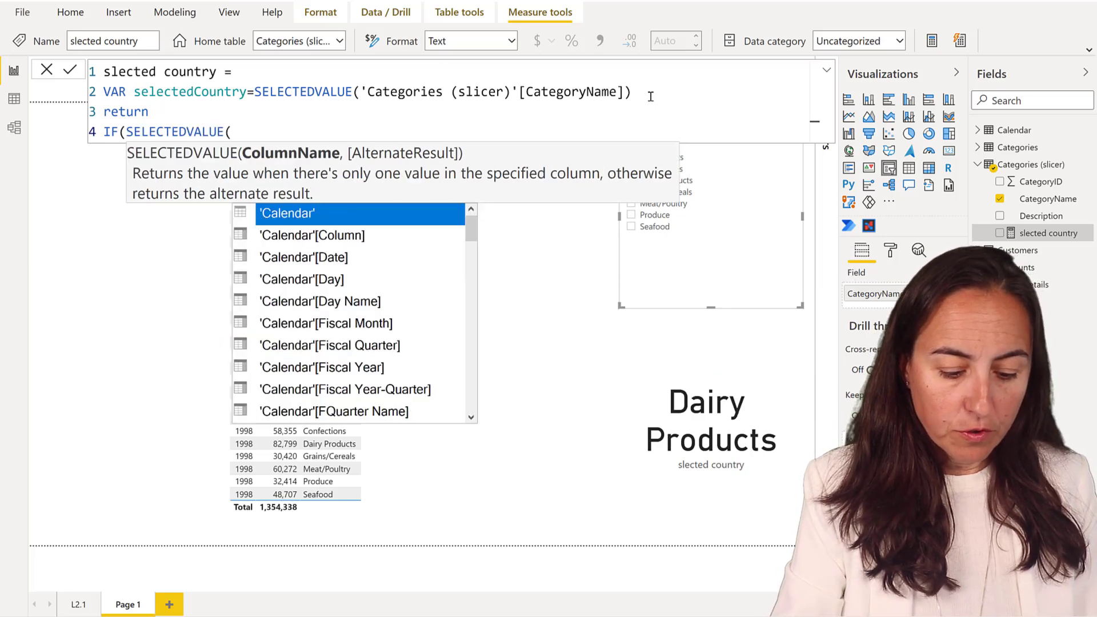
type("catr")
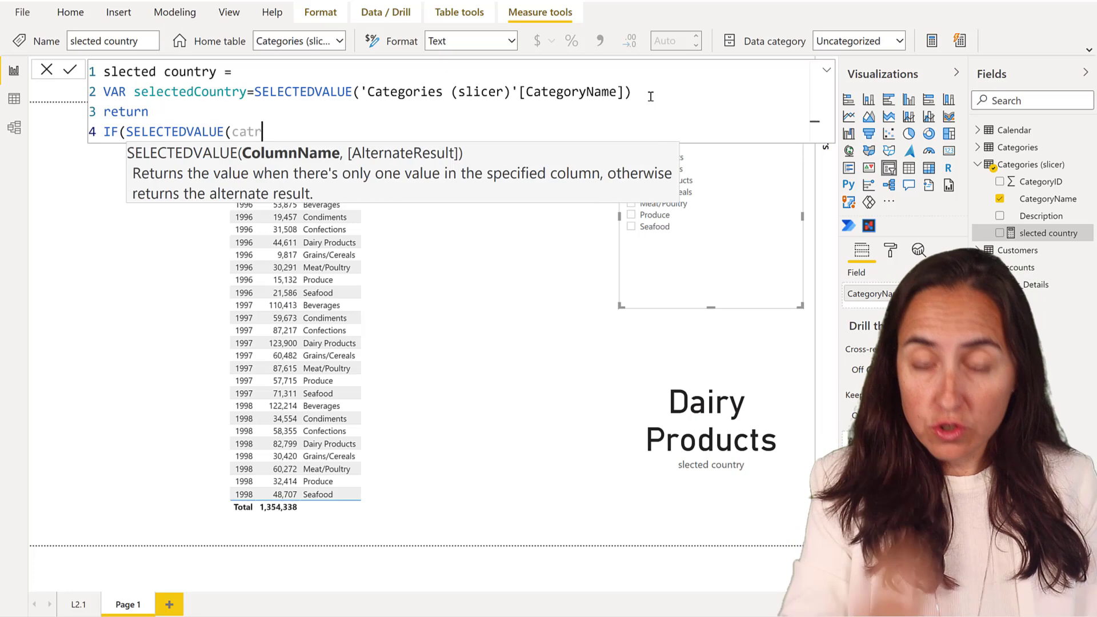
key("BackSpace")
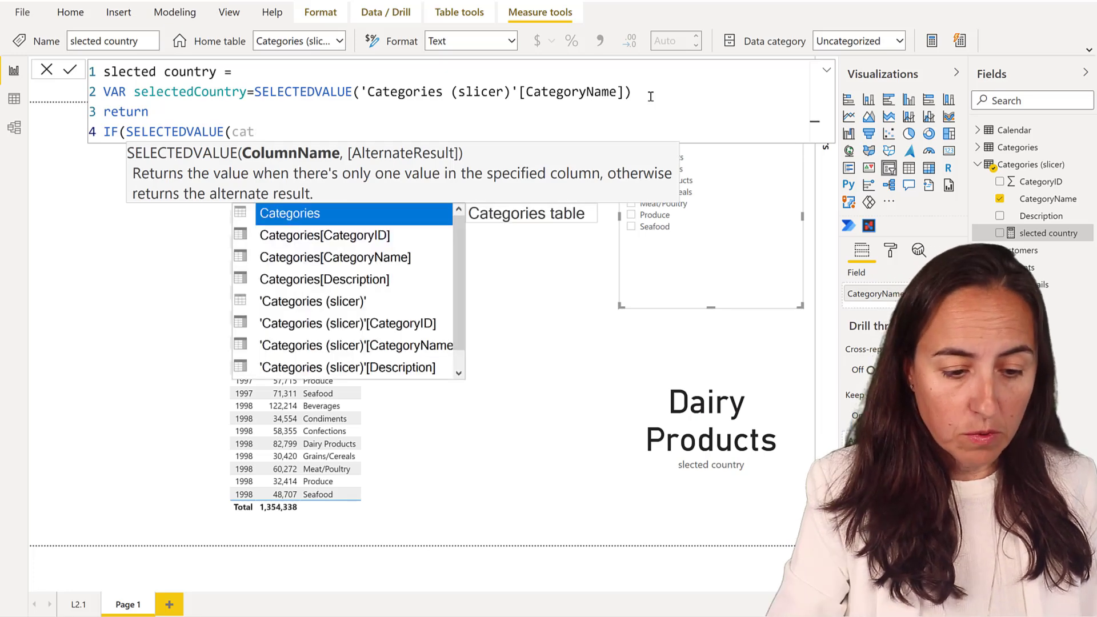
key("Down")
key("Down")
key("Tab")
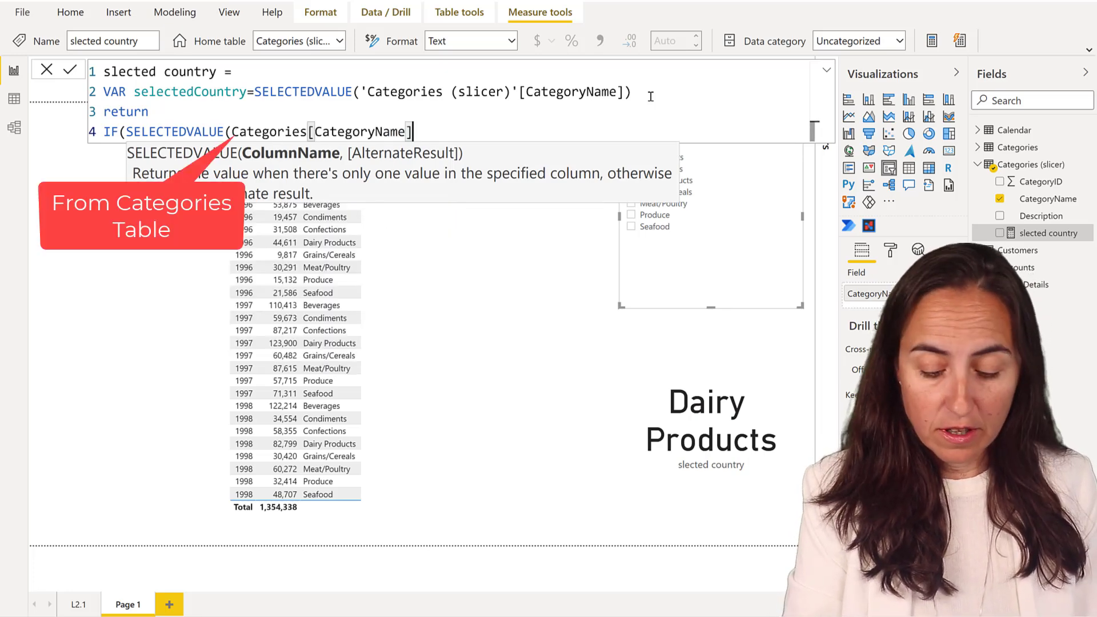
type(")=")
type("sele")
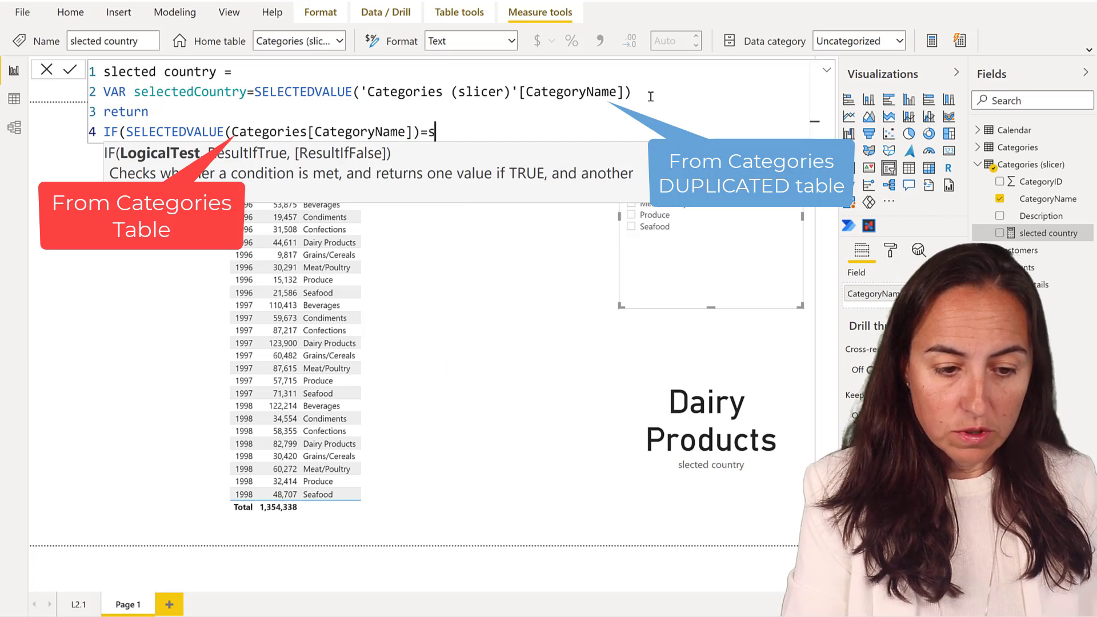
key("Down")
key("Down")
key("Tab")
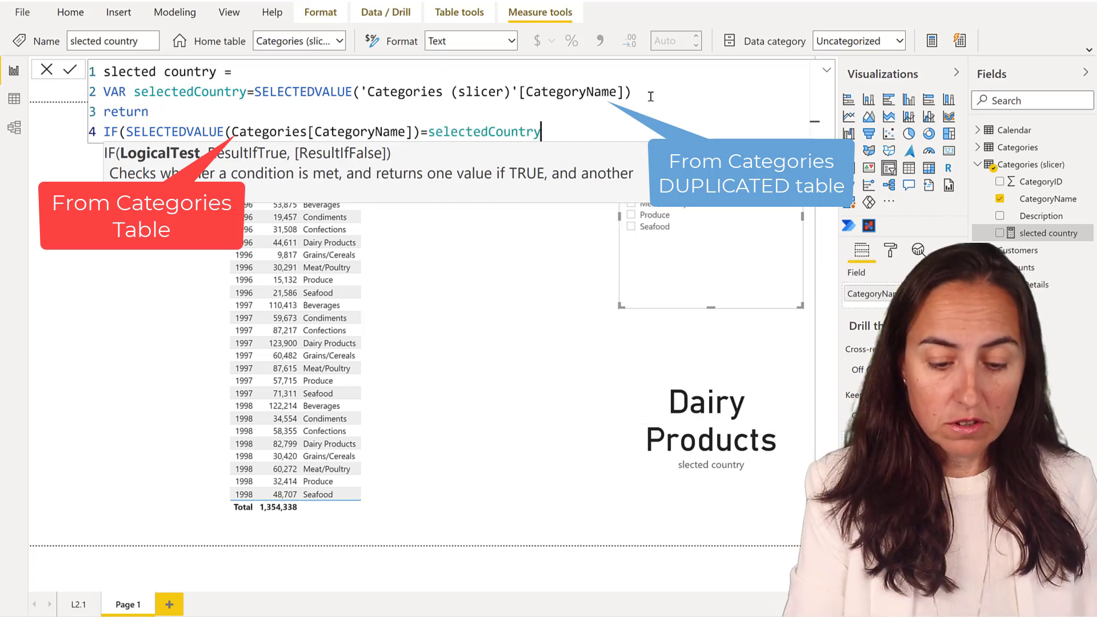
type(", \"y\",")
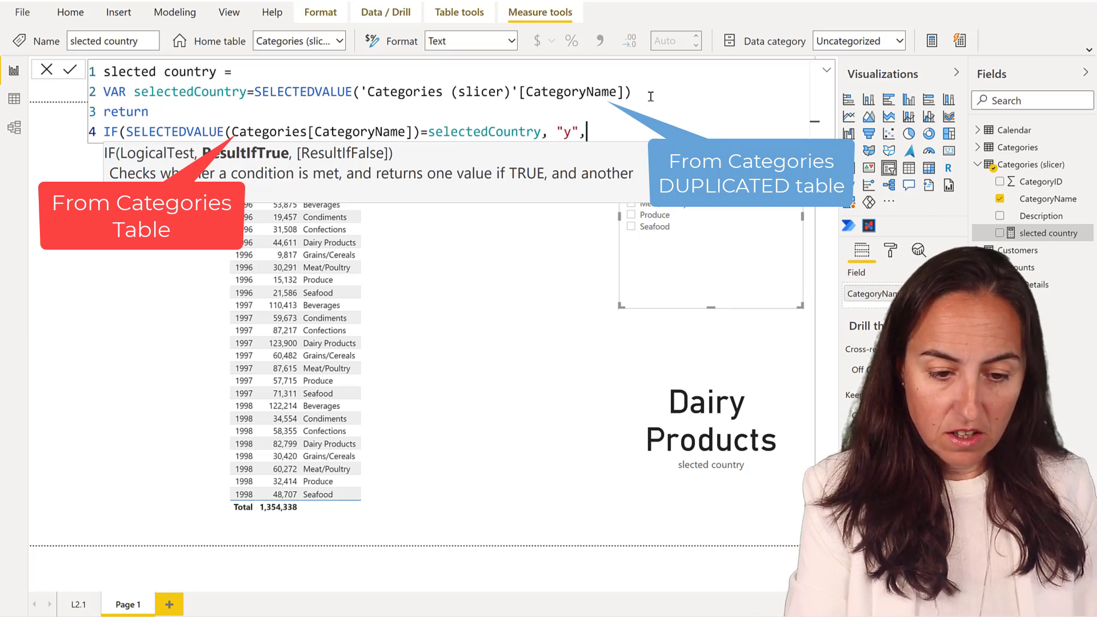
type(" \"n\"")
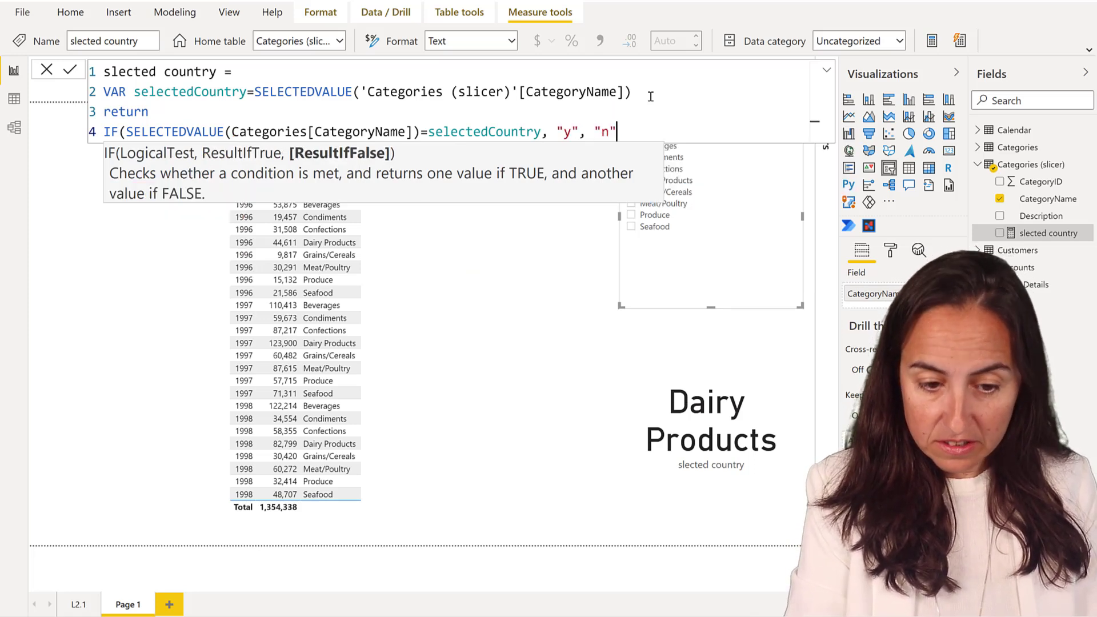
type(")")
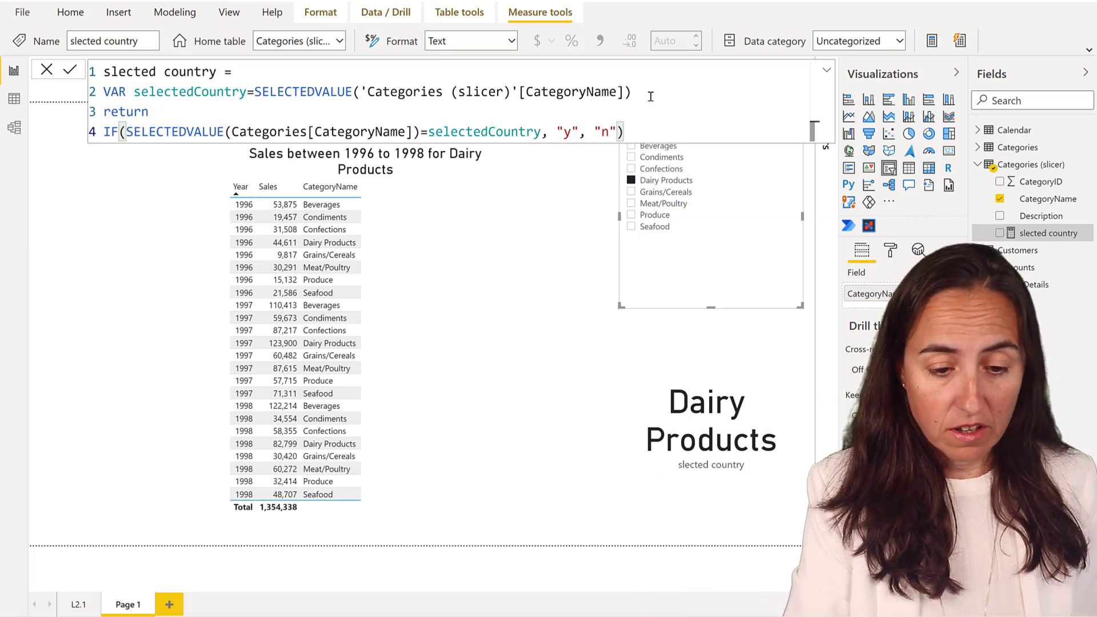
key("Return")
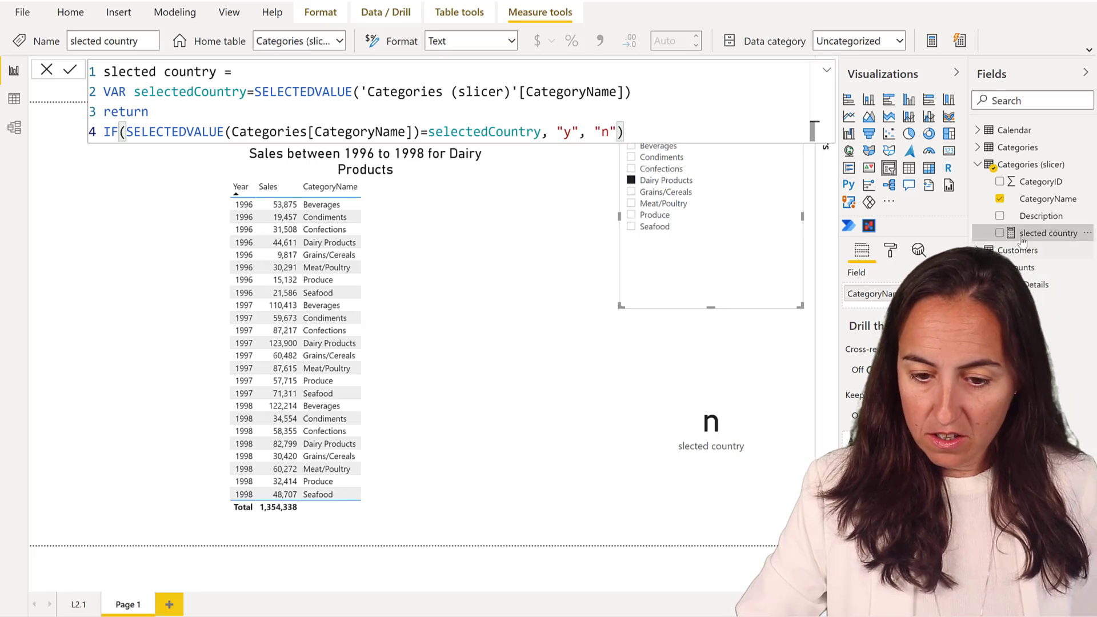
- Add the slected country measure to the sales table and check its flags with Confections, then Beverages
left_click(386, 320)
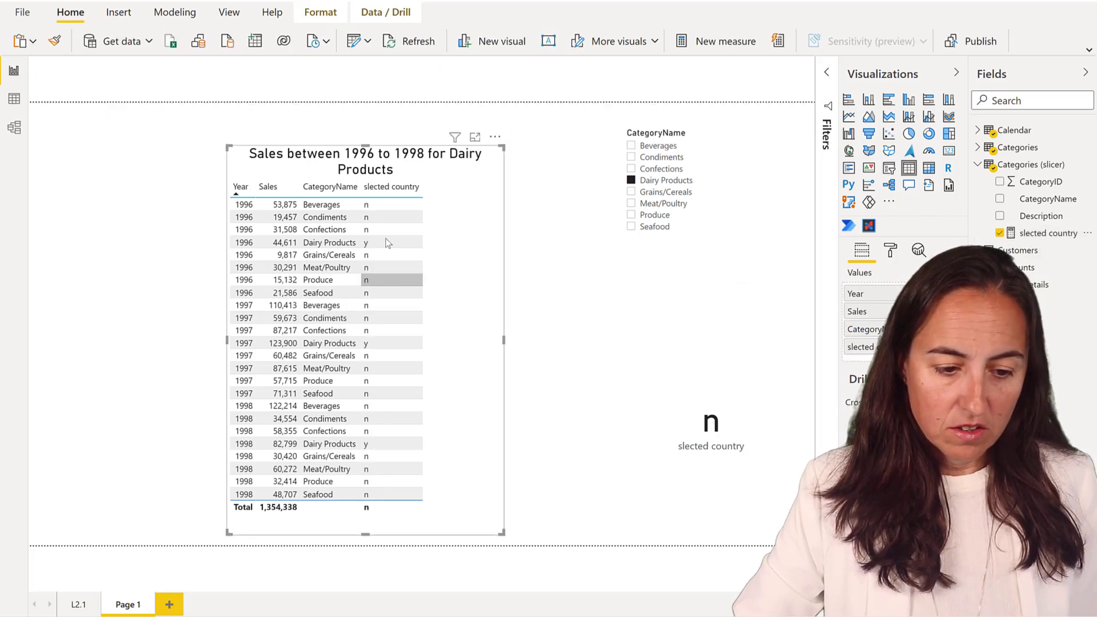
left_click(650, 169)
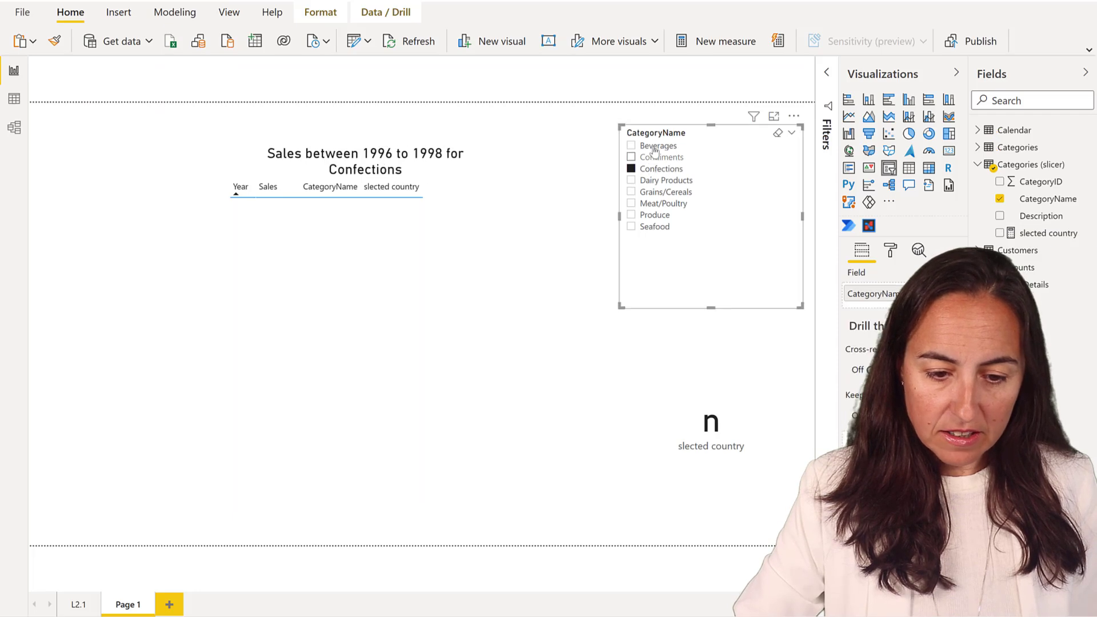
left_click(652, 146)
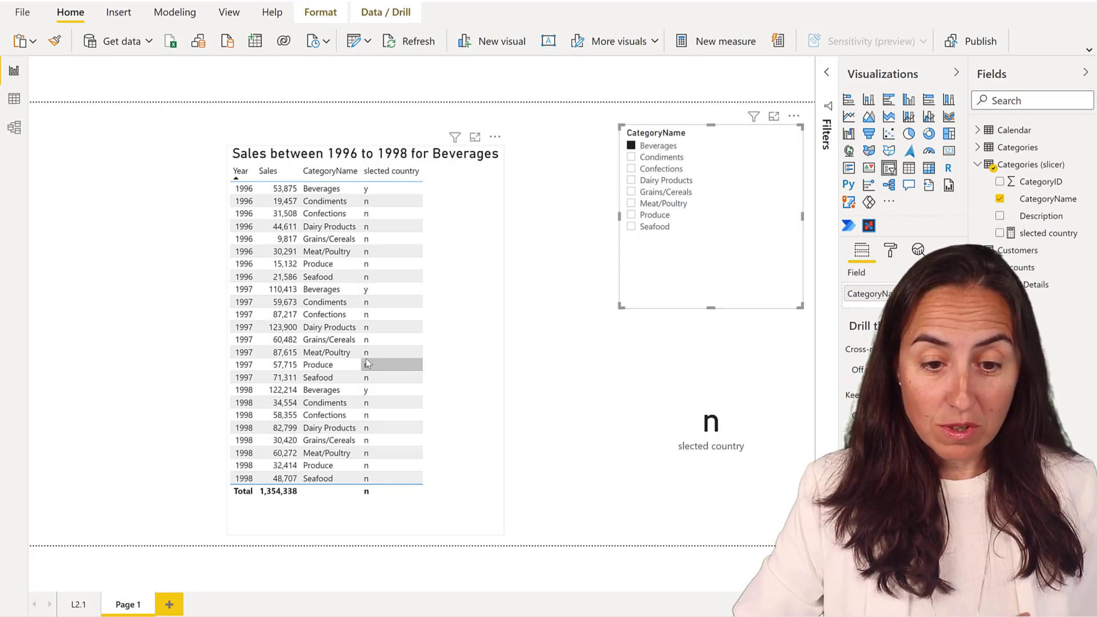
left_click(1051, 234)
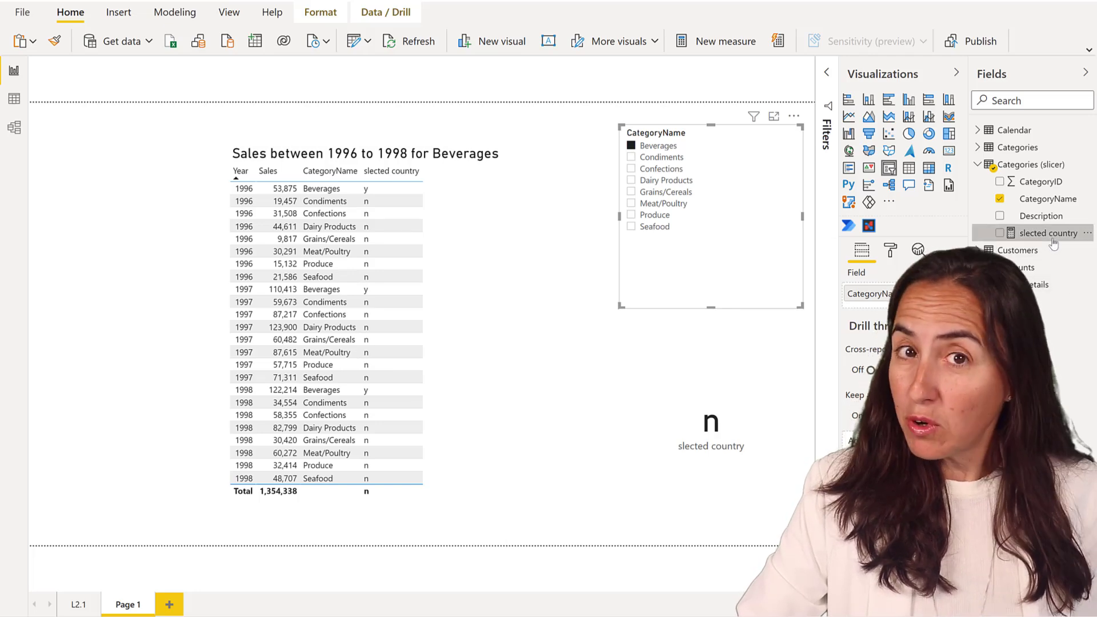
- Add Dairy Products to the slicer selection and change the measure's = comparison to IN
left_click(662, 188)
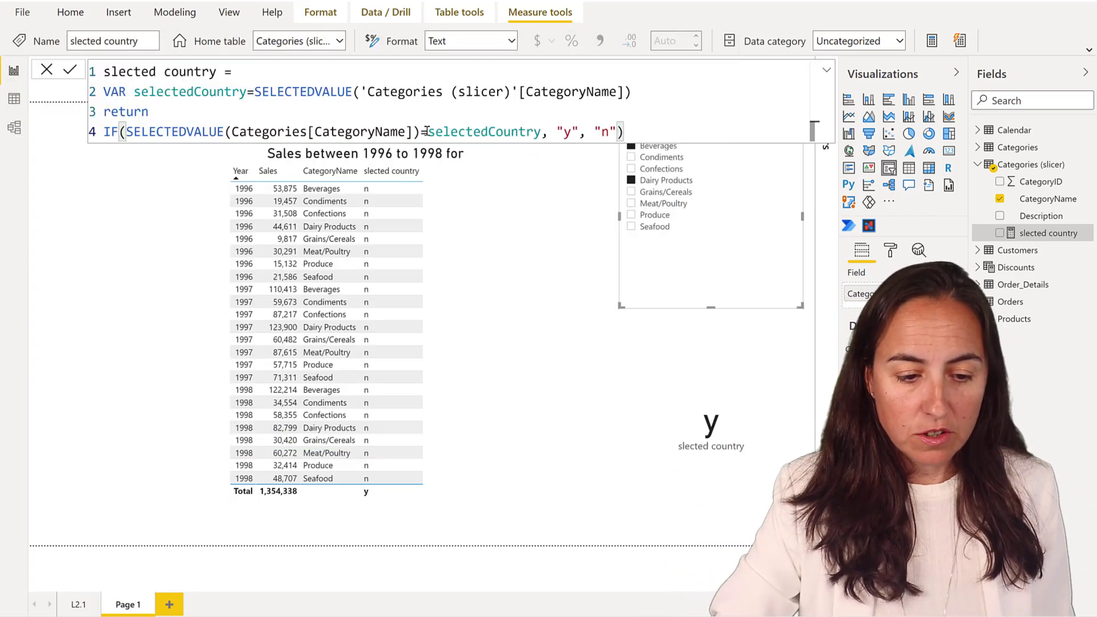
left_click(426, 136)
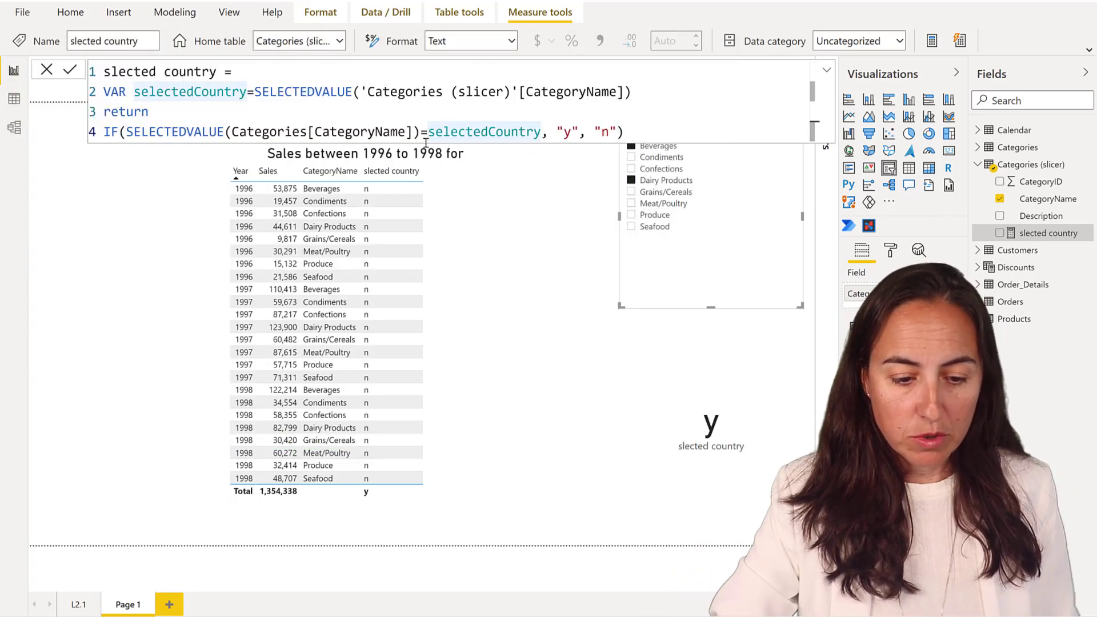
key("BackSpace")
type("IN")
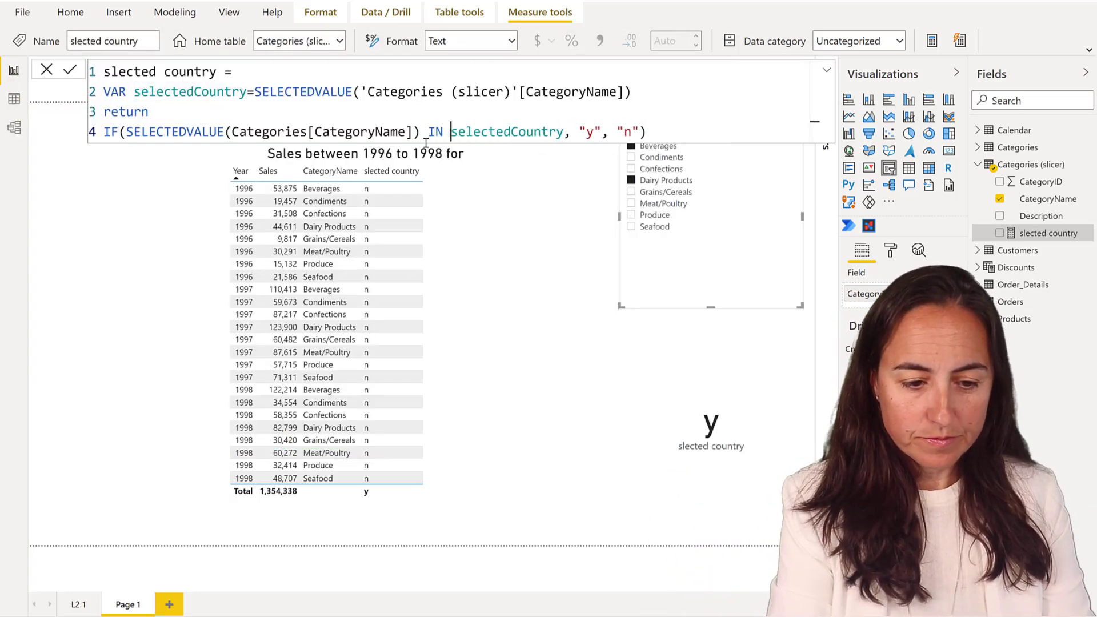
key("Return")
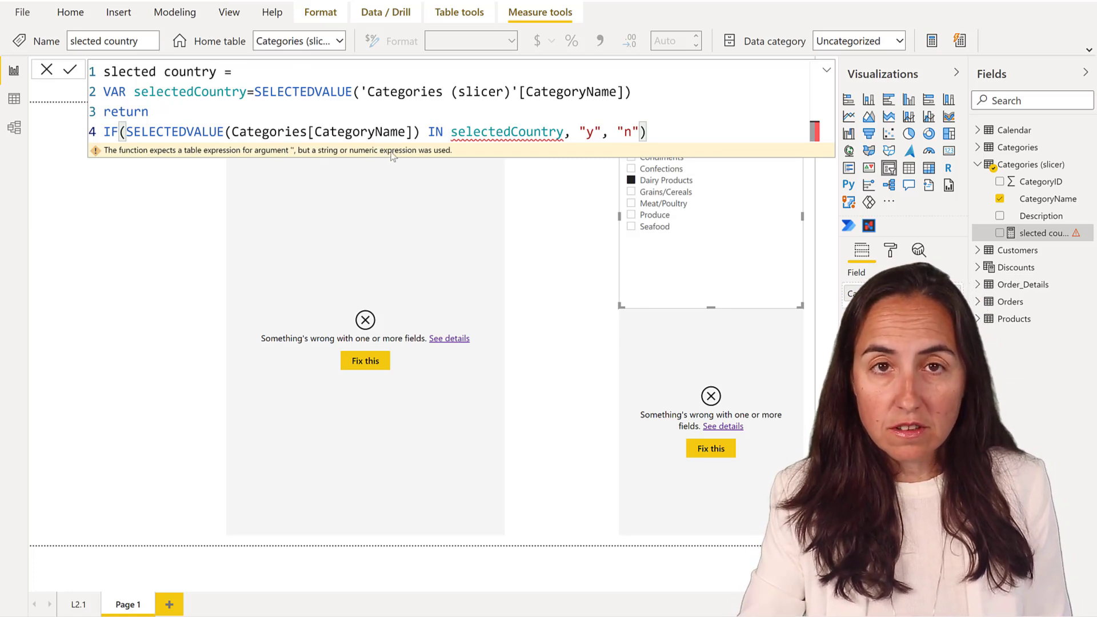
mouse_move(393, 156)
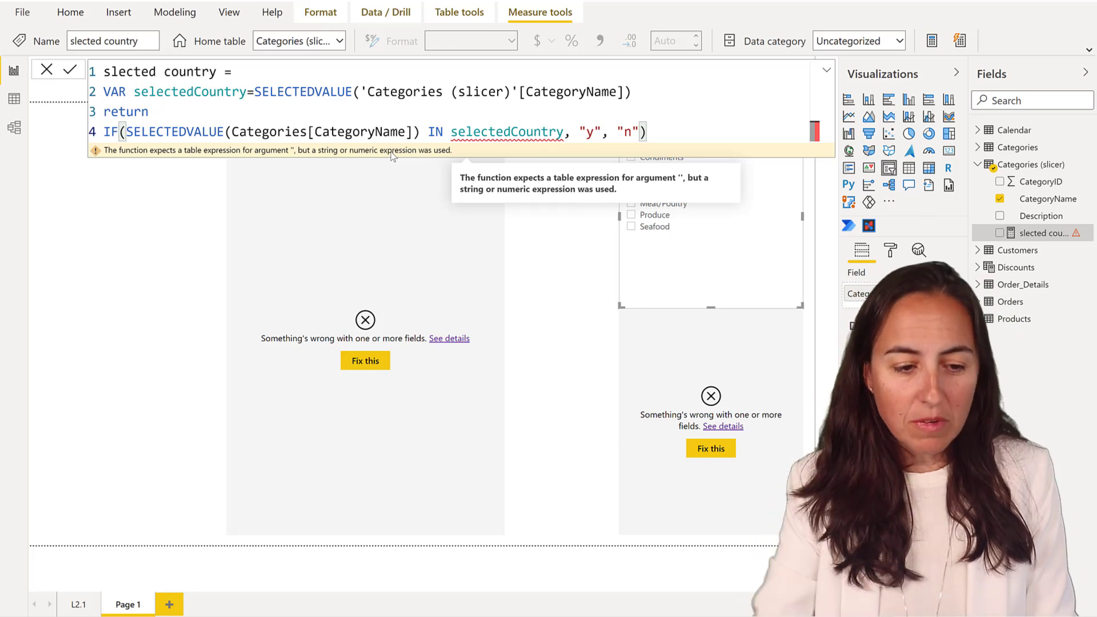
left_click(315, 91)
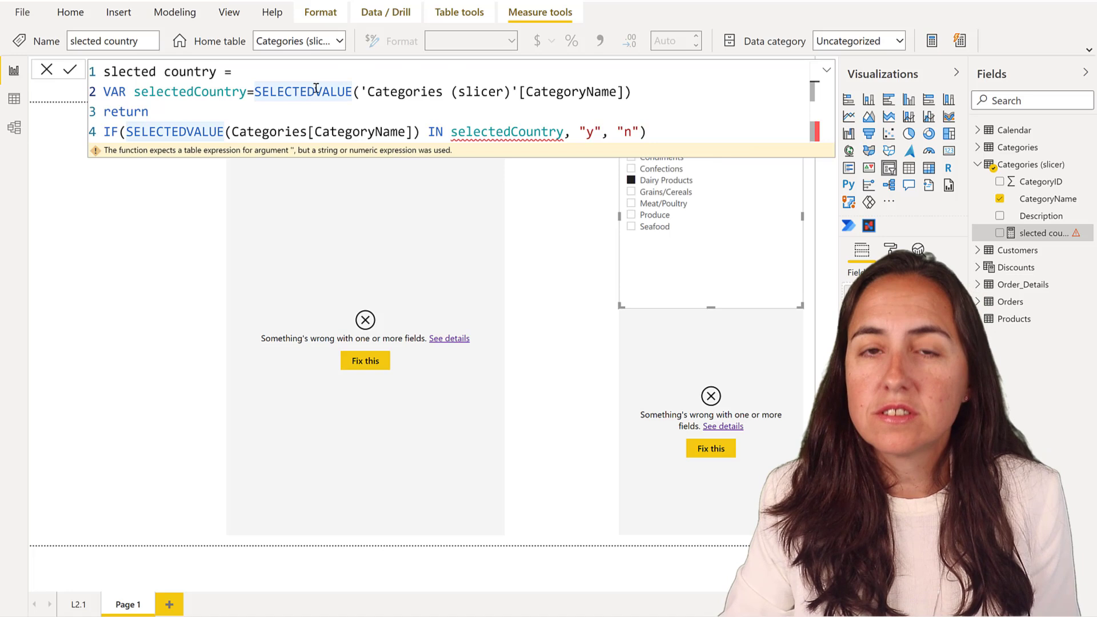
- Replace SELECTEDVALUE with VALUES in the selectedCountry variable and commit the measure
triple_click(310, 91)
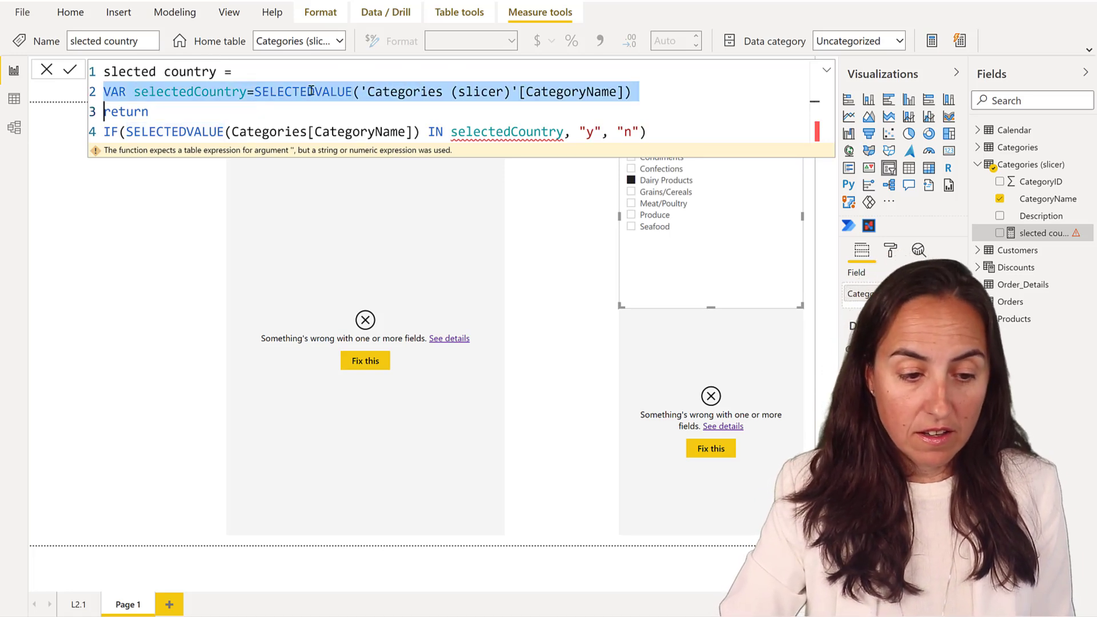
double_click(311, 92)
type("VAL")
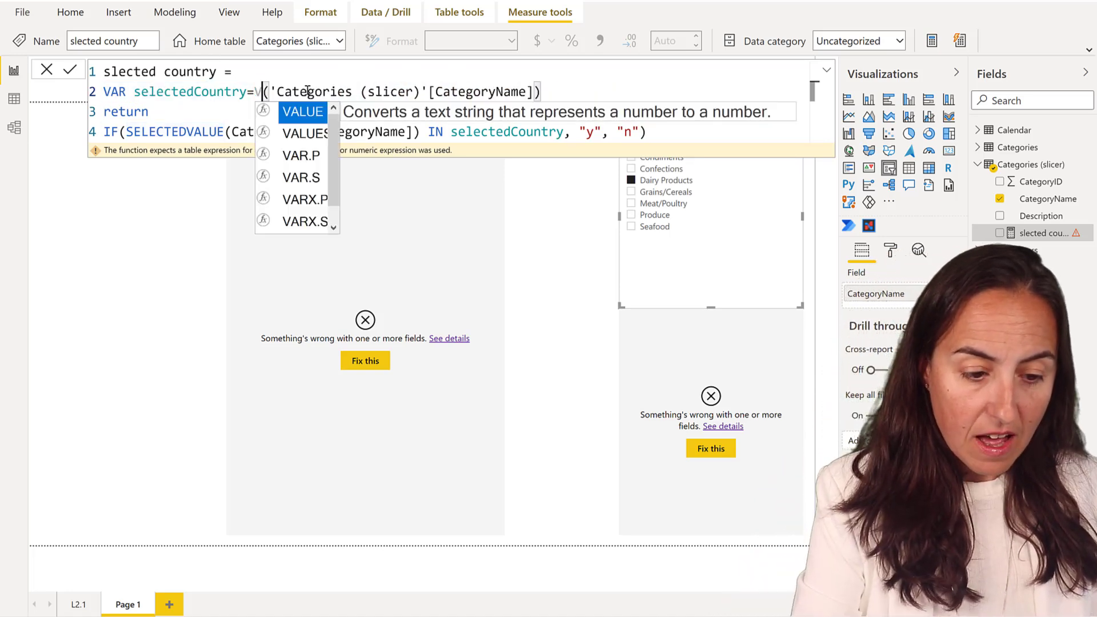
type("UES")
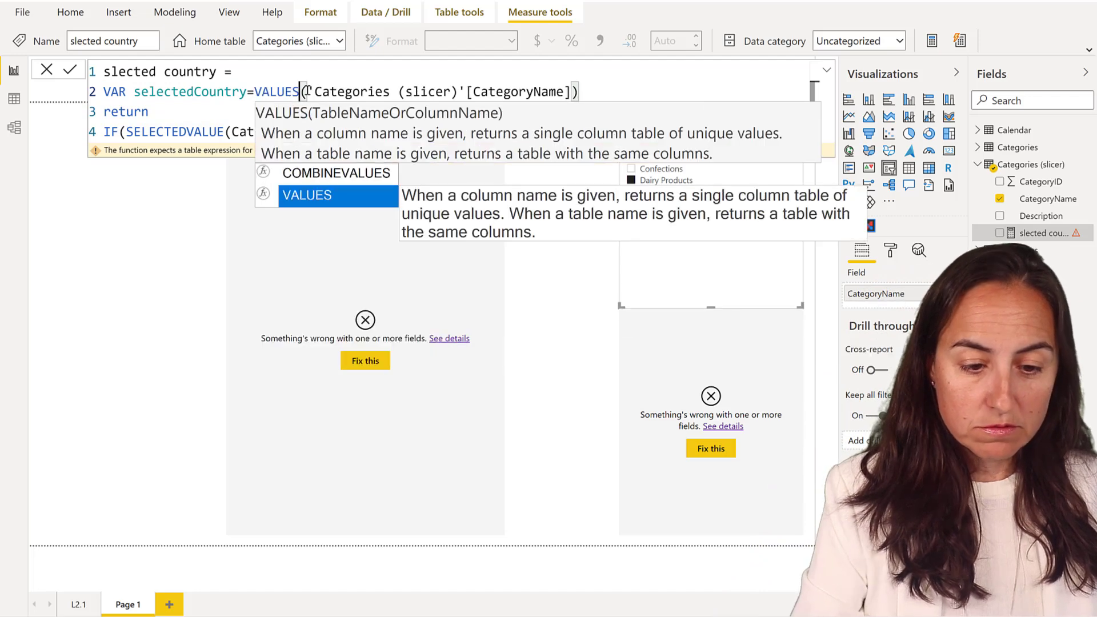
key("Right")
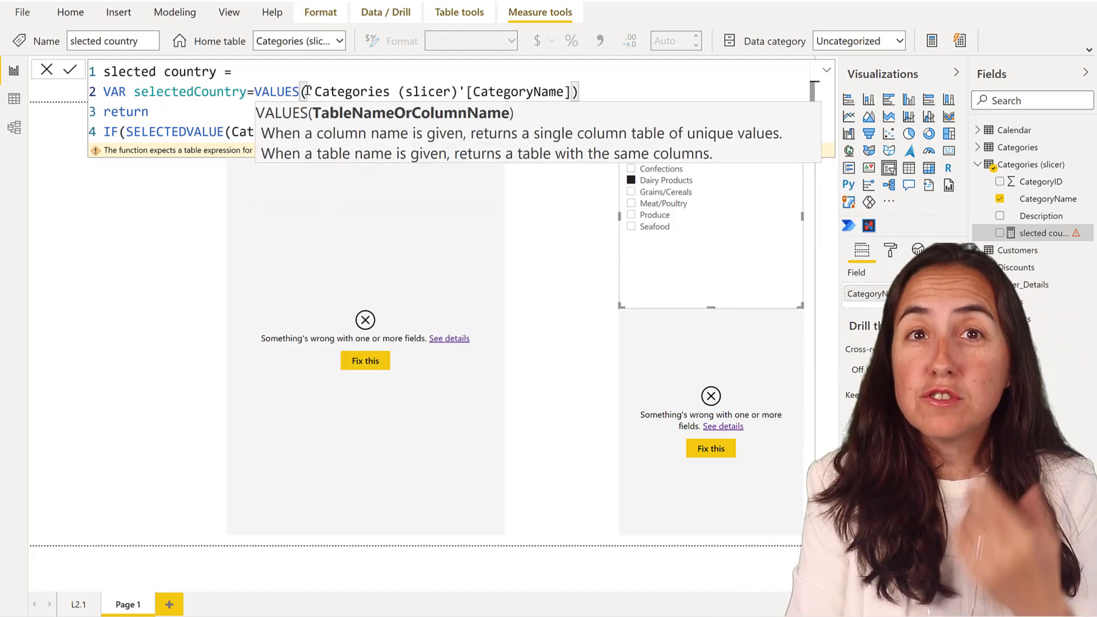
key("Return")
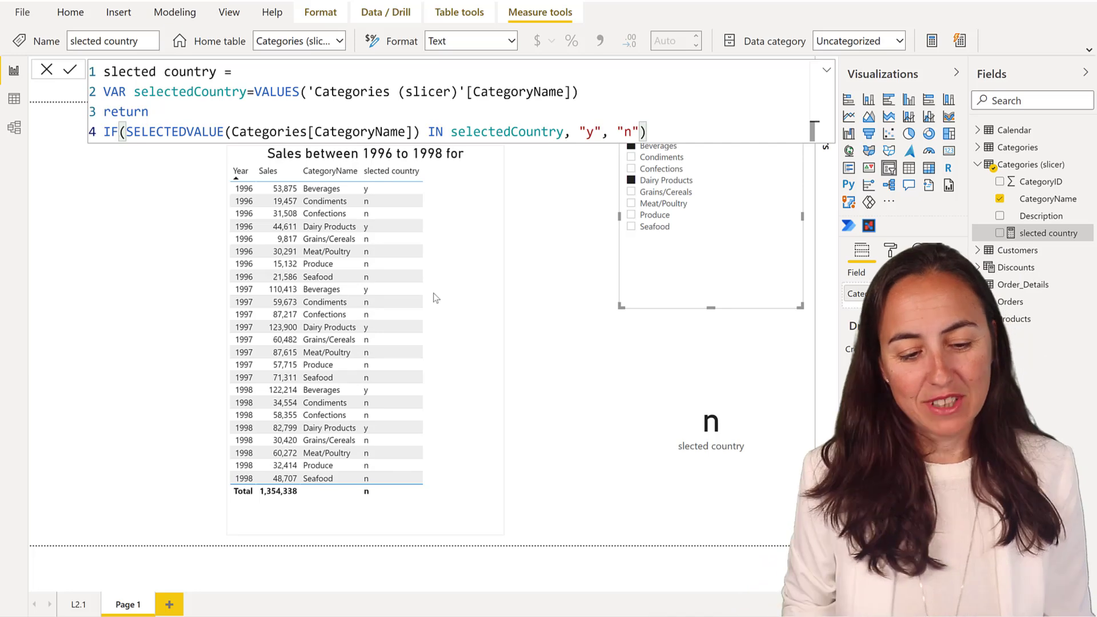
- Add Grains/Cereals and Produce to the CategoryName slicer selection
left_click(677, 194, "ctrl")
left_click(670, 215, "ctrl")
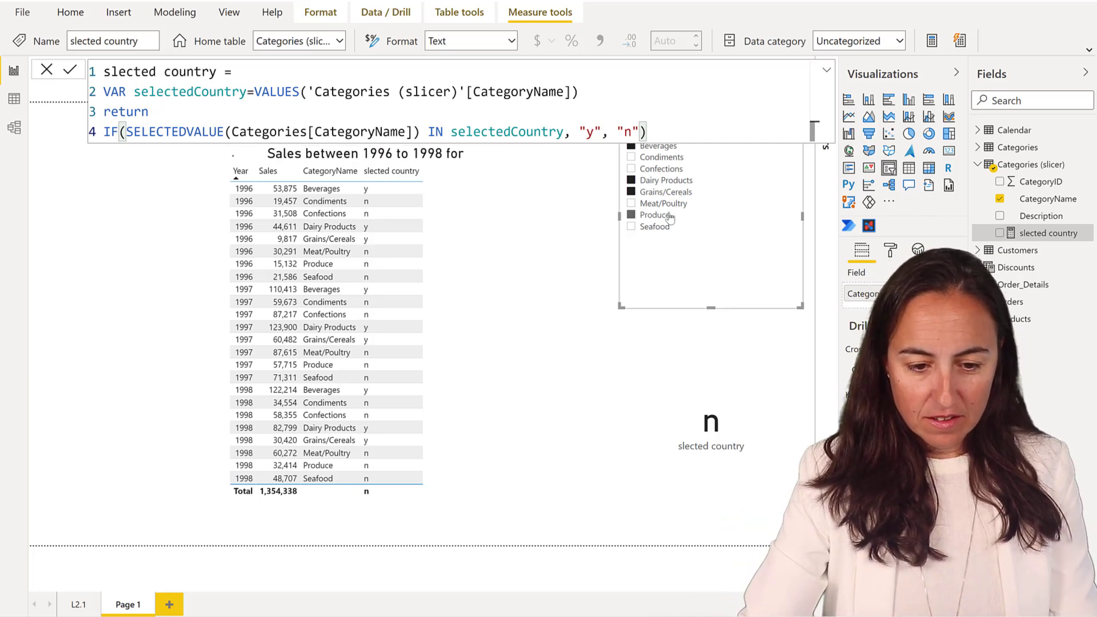